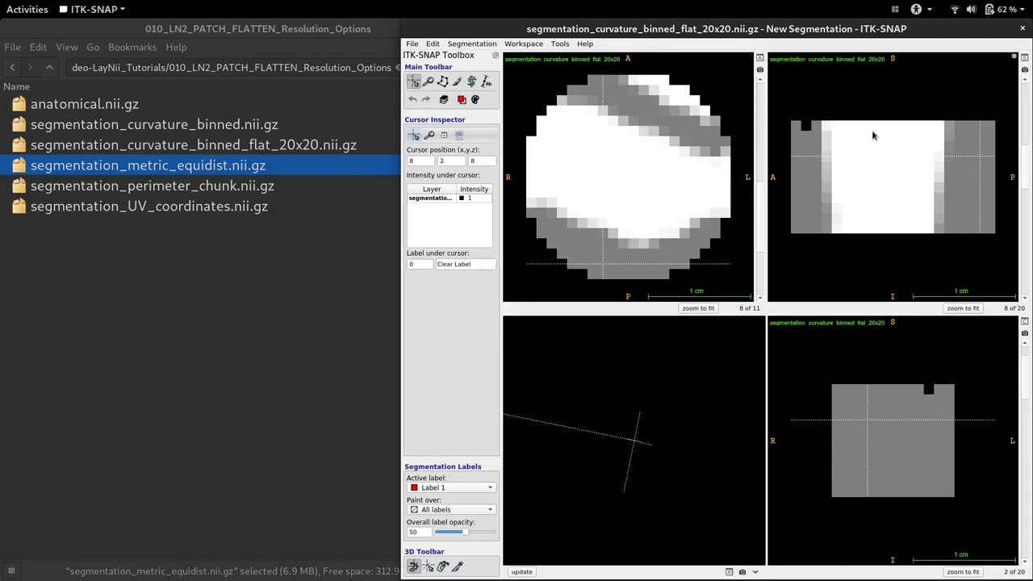
- Browse the flattened patch and the unflattened segmentation_curvature_binned.nii.gz at different crosshair positions
left_click_drag(872, 136, 926, 172)
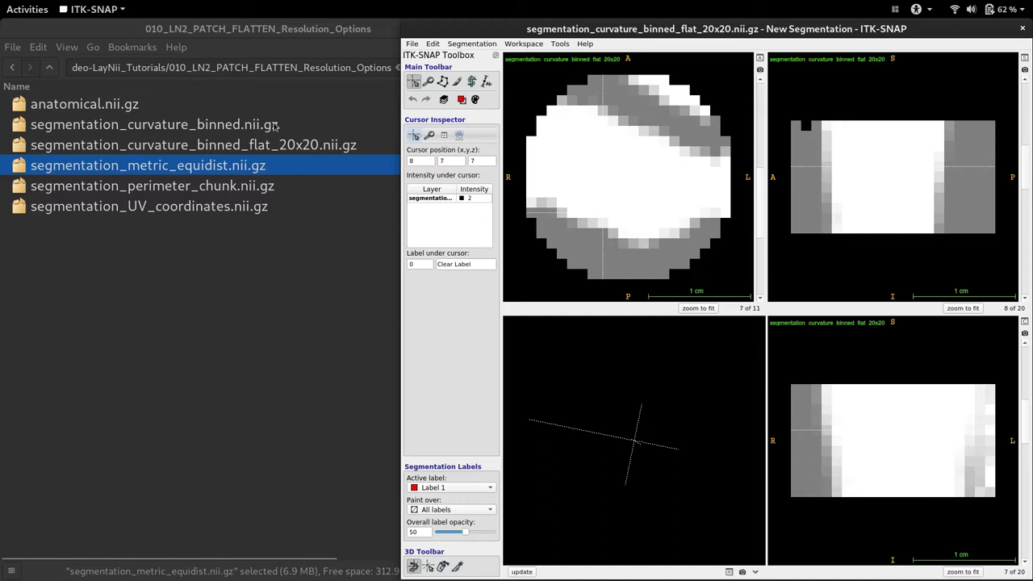
left_click(234, 126)
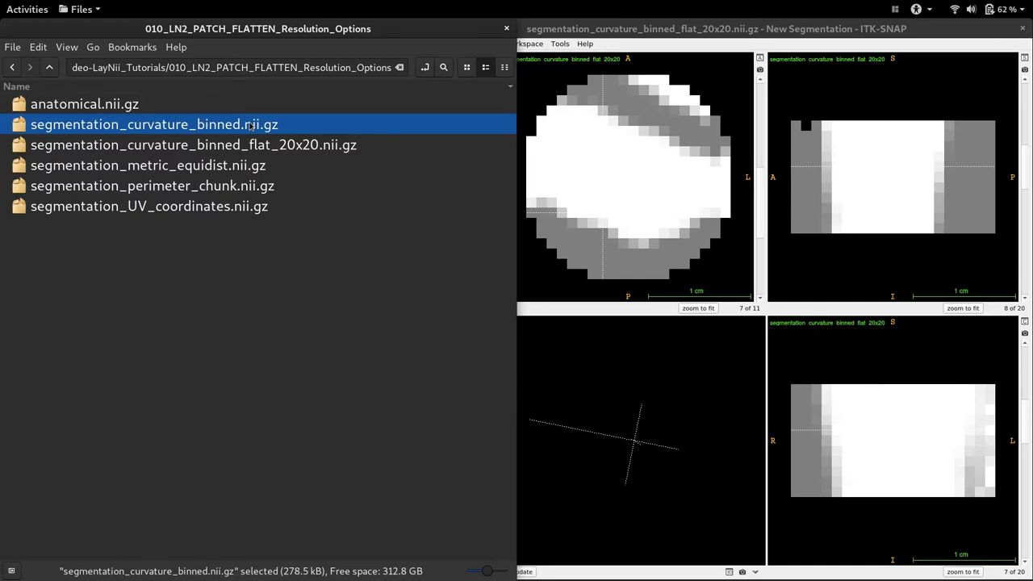
left_click(590, 109)
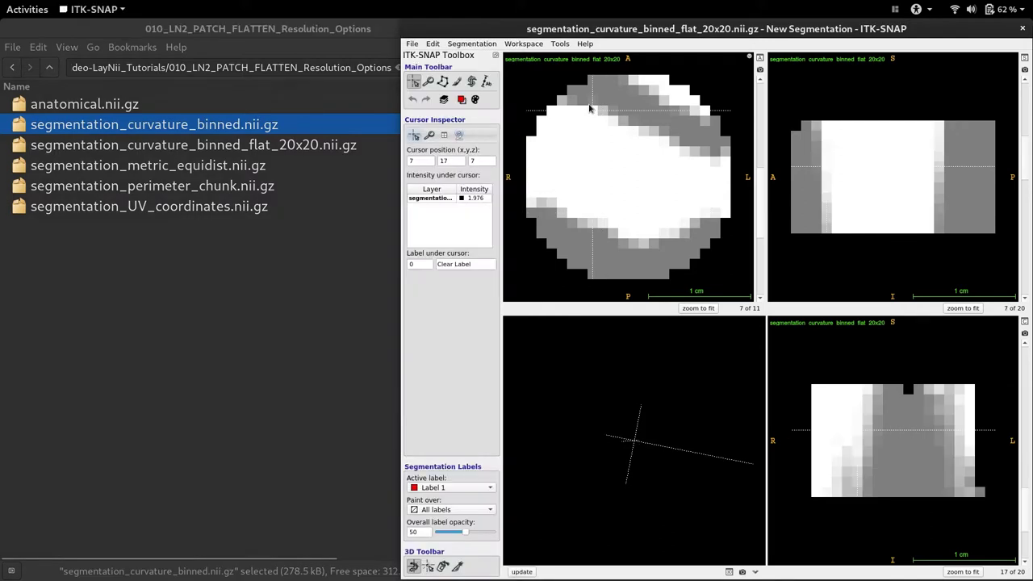
left_click_drag(590, 108, 650, 135)
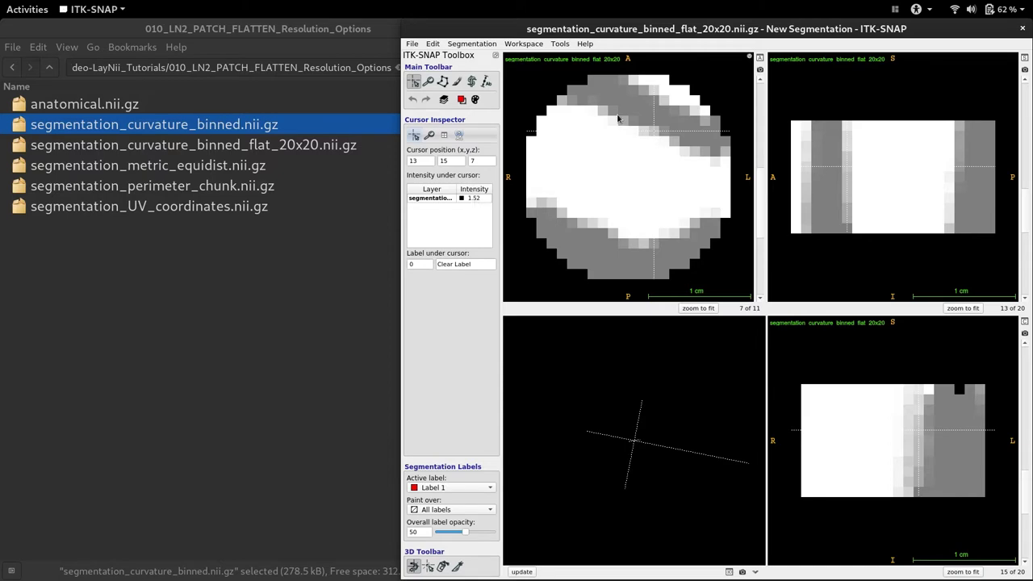
left_click_drag(621, 113, 683, 145)
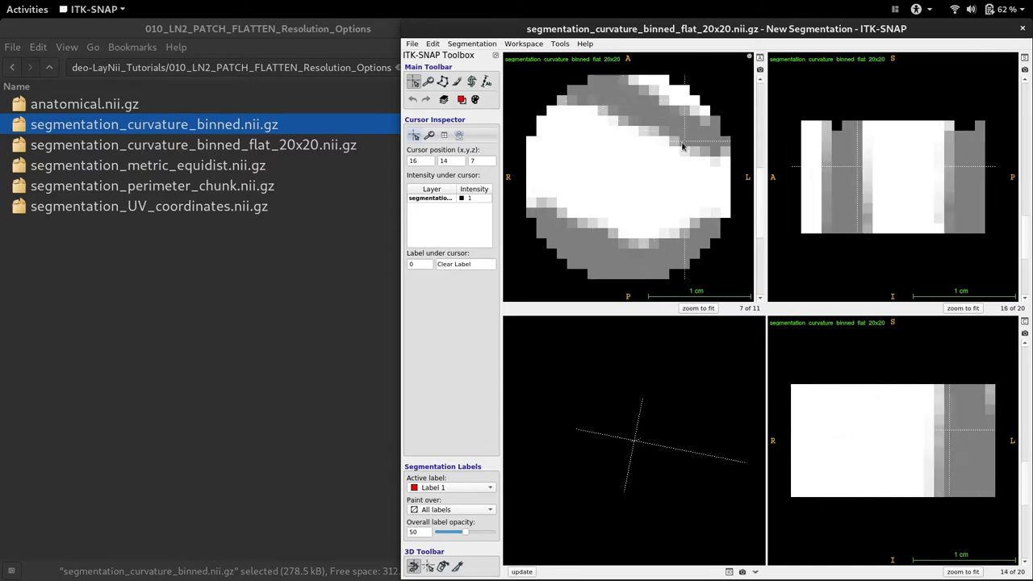
- Close ITK-SNAP and rerun LN2_PATCH_FLATTEN with -bins_u 20 -bins_v 20 -bins_d 11 -density
left_click(1022, 30)
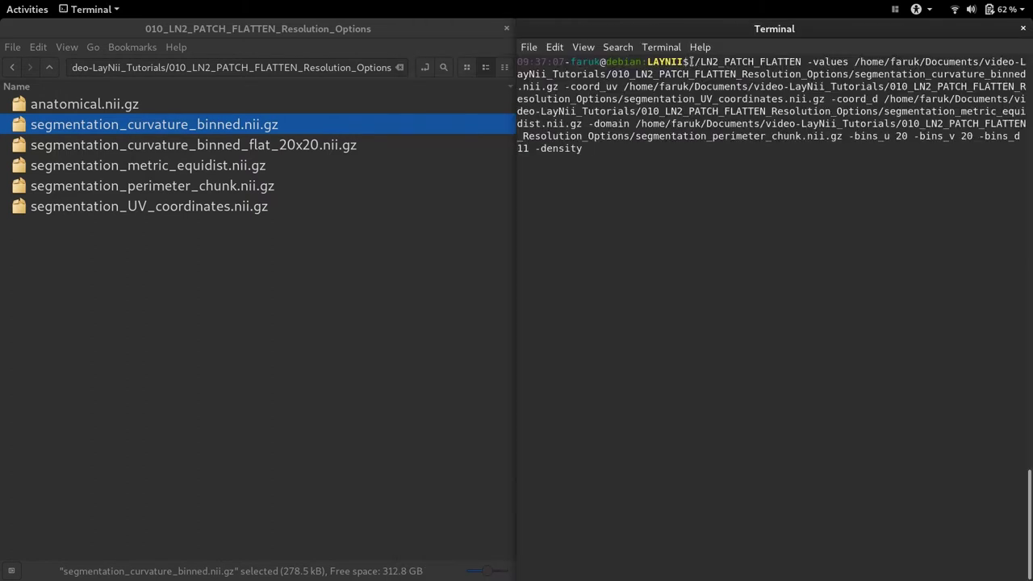
left_click_drag(689, 62, 960, 109)
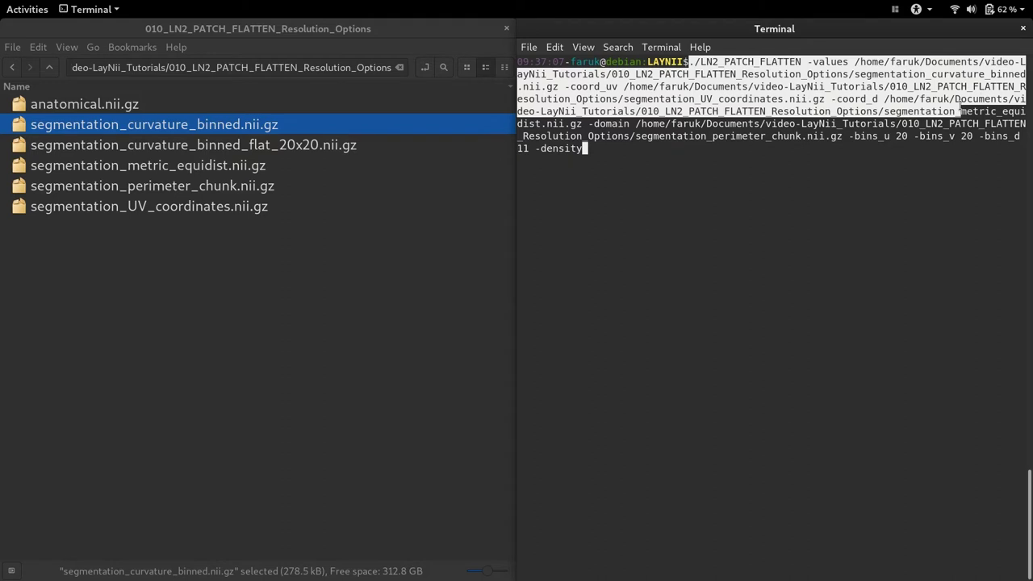
left_click(864, 134)
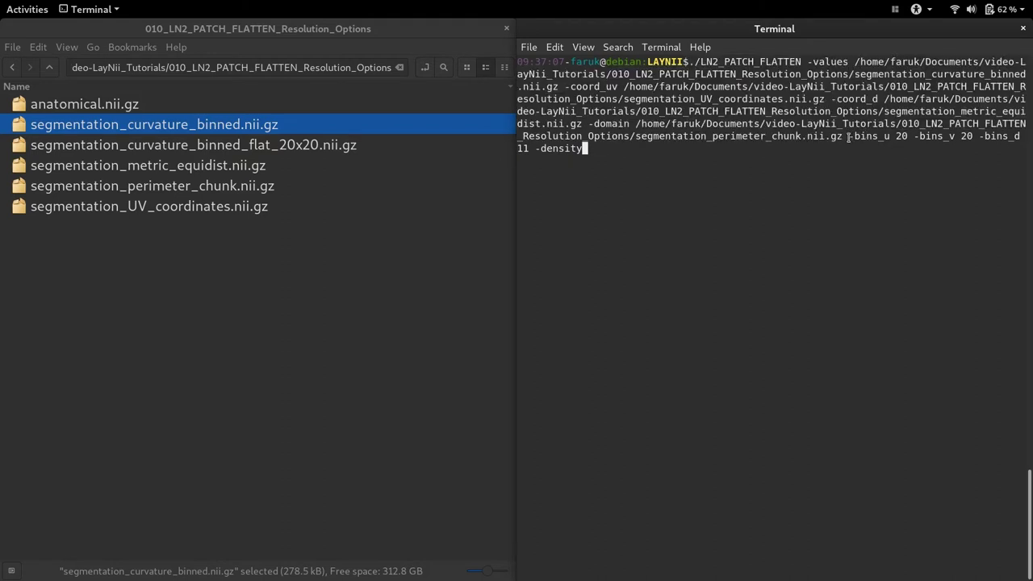
left_click_drag(848, 136, 528, 149)
left_click(532, 148)
left_click_drag(534, 148, 584, 148)
left_click(630, 208)
key("Return")
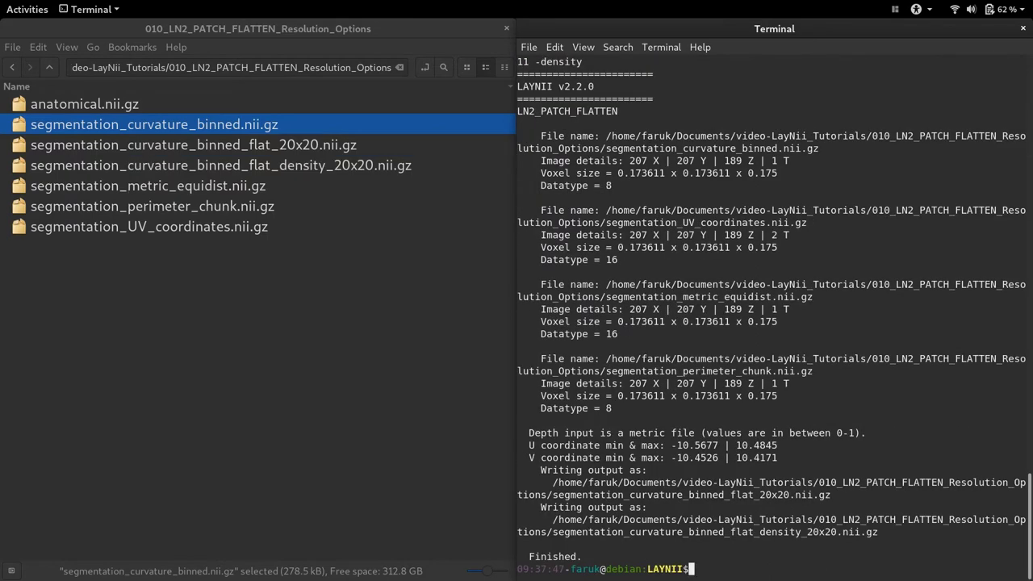
- Launch itksnap and move the crosshair to another coronal slice of the flattened 20x20 patch
type("itksnap")
key("Return")
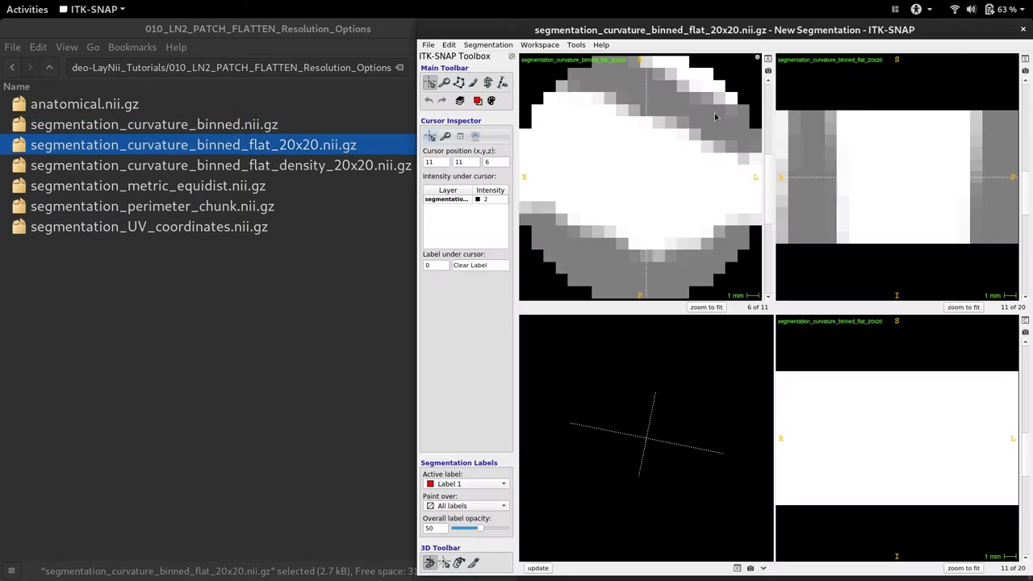
left_click(638, 183)
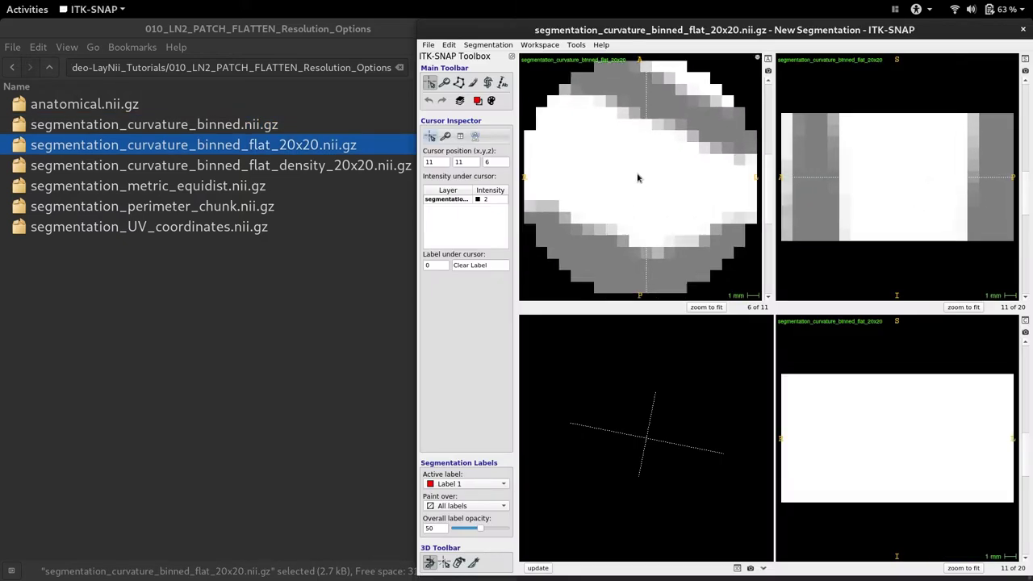
left_click_drag(637, 183, 637, 175)
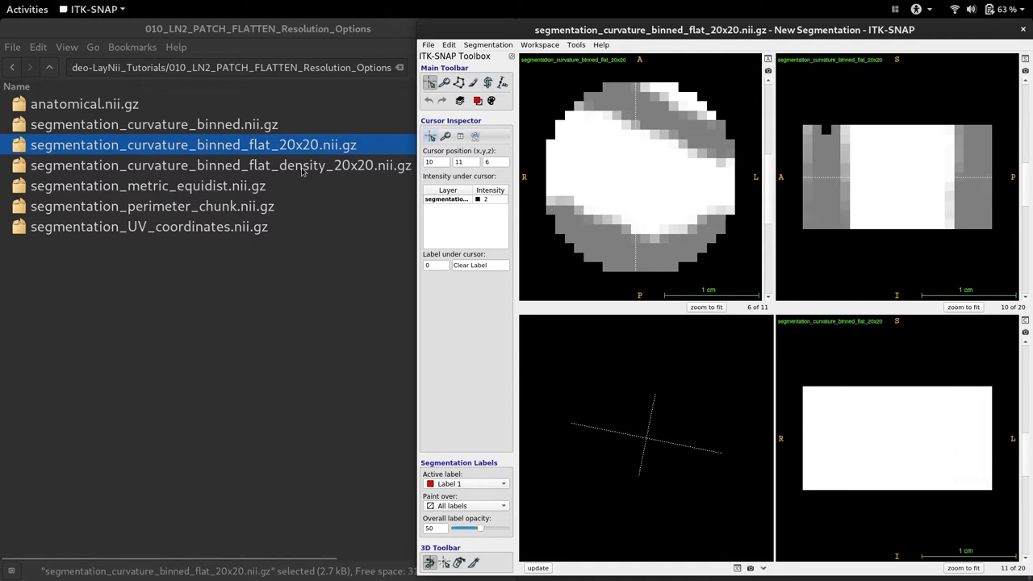
- Load segmentation_curvature_binned_flat_density_20x20.nii.gz as an additional image and read its values under the crosshair
left_click_drag(315, 166, 620, 183)
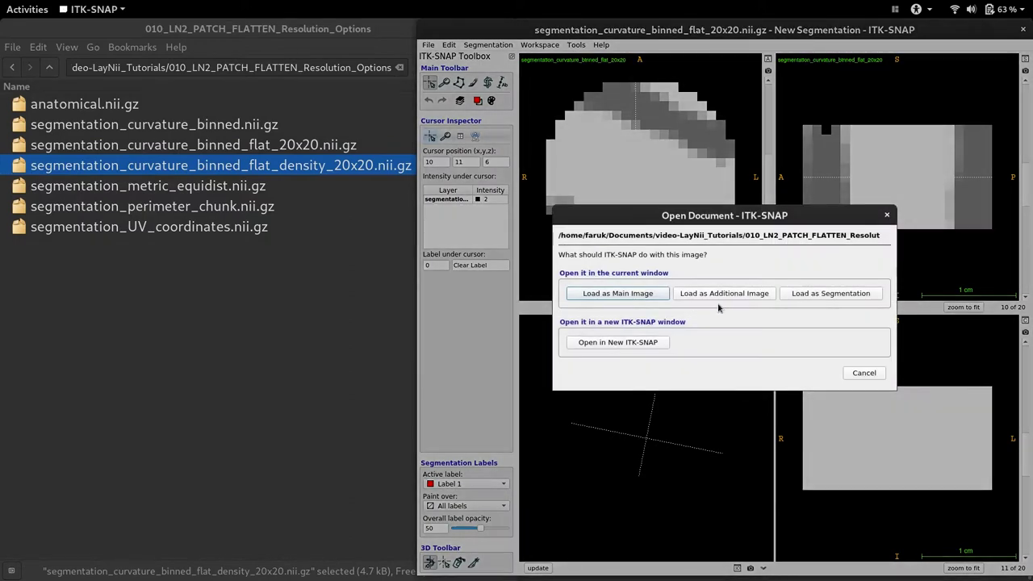
left_click(727, 298)
left_click(525, 139)
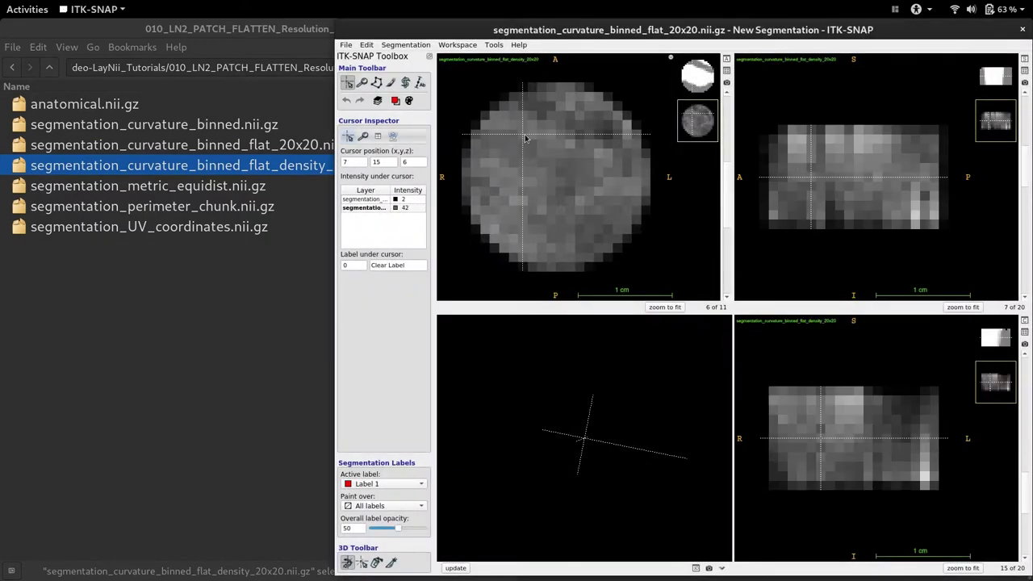
left_click_drag(525, 139, 579, 161)
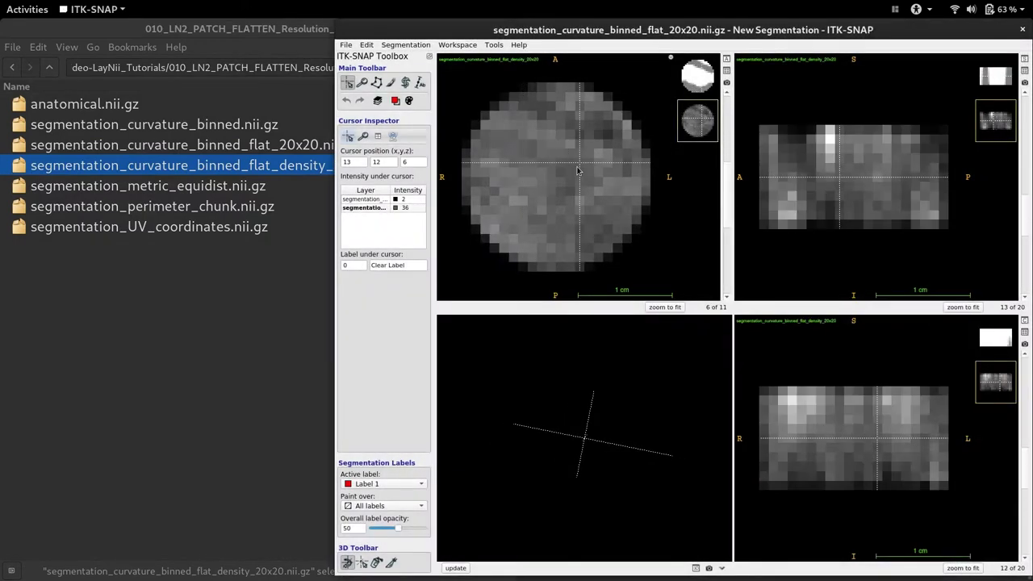
left_click(408, 208)
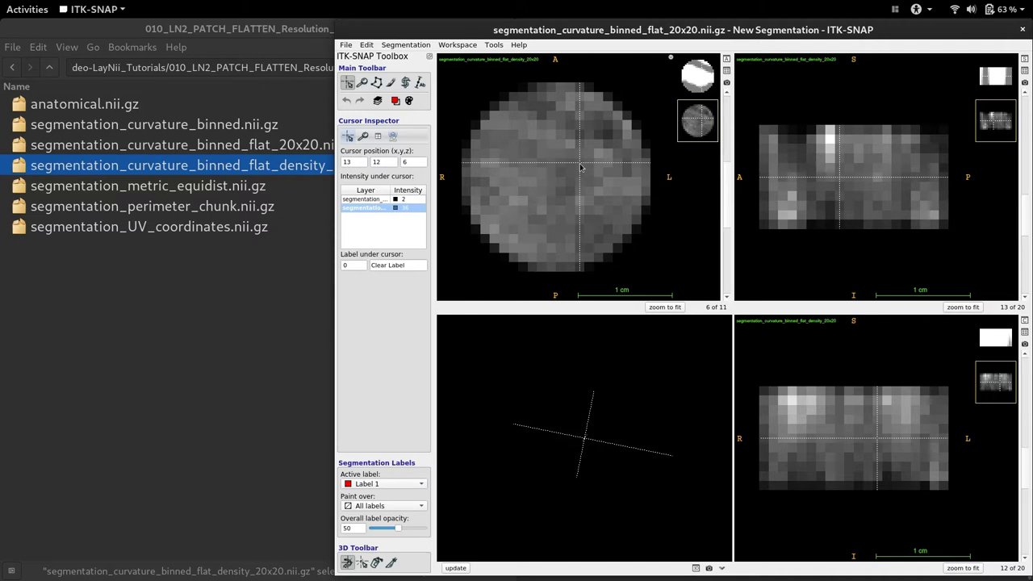
left_click_drag(577, 167, 555, 179)
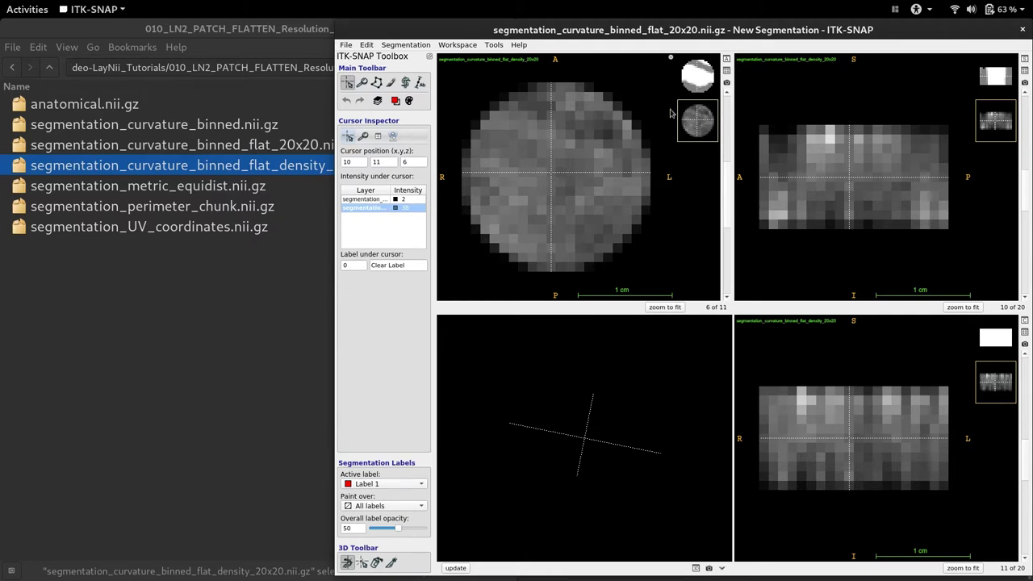
- Switch between the curvature and density layers while jumping between axial slices 2 and 10
left_click(707, 91)
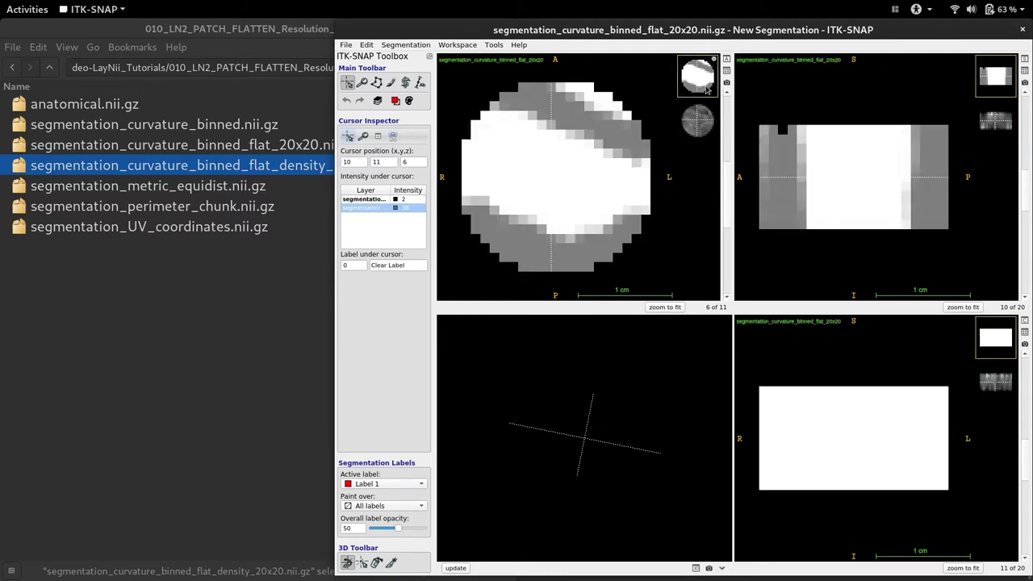
left_click(598, 125)
left_click_drag(802, 200, 802, 215)
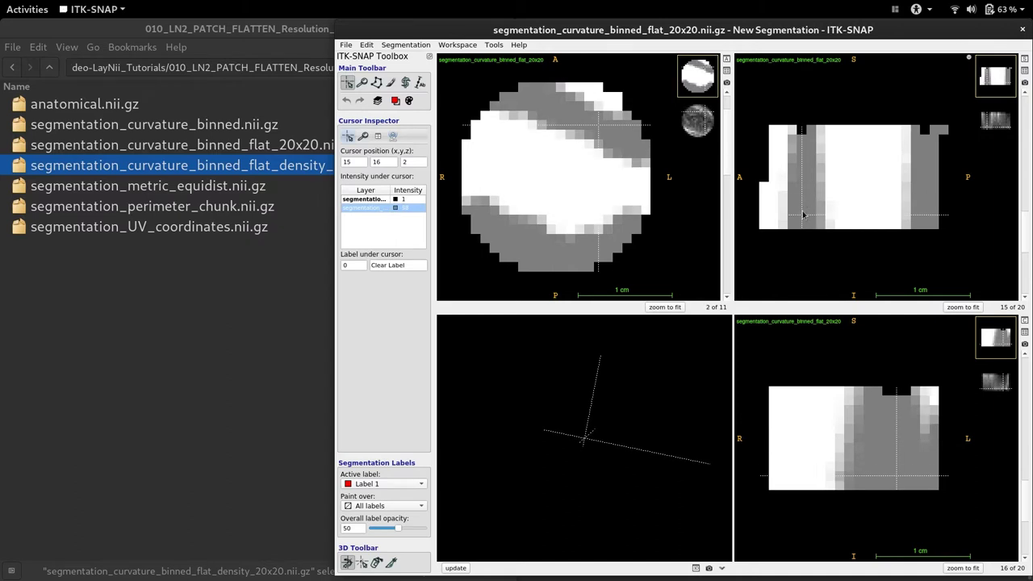
left_click(706, 121)
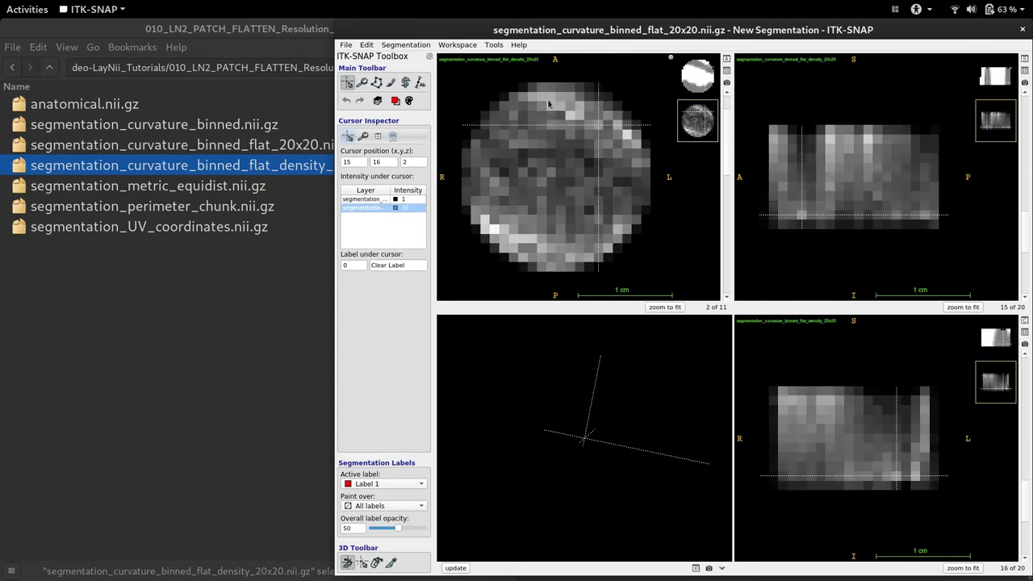
left_click(802, 139)
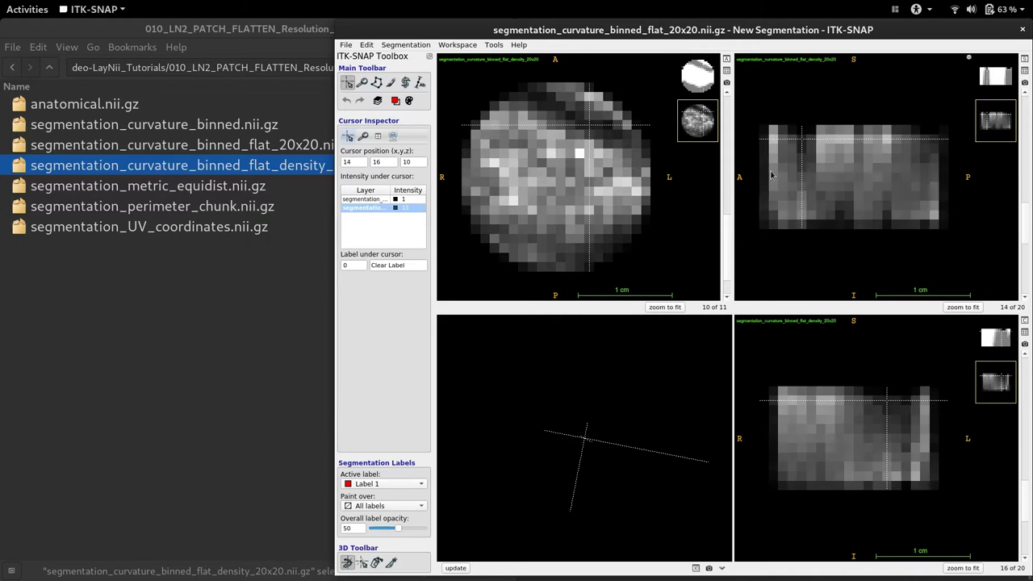
left_click(803, 215)
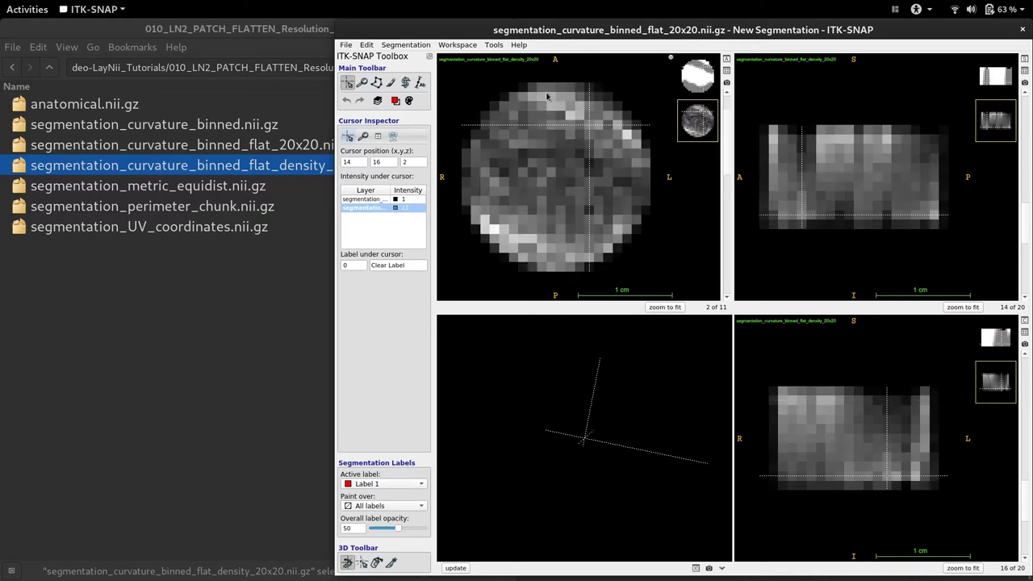
- Move the crosshair across the 20x20 density map on axial slices 7 and 10
left_click(608, 128)
left_click_drag(809, 185, 805, 177)
left_click_drag(580, 135, 570, 171)
left_click(849, 168)
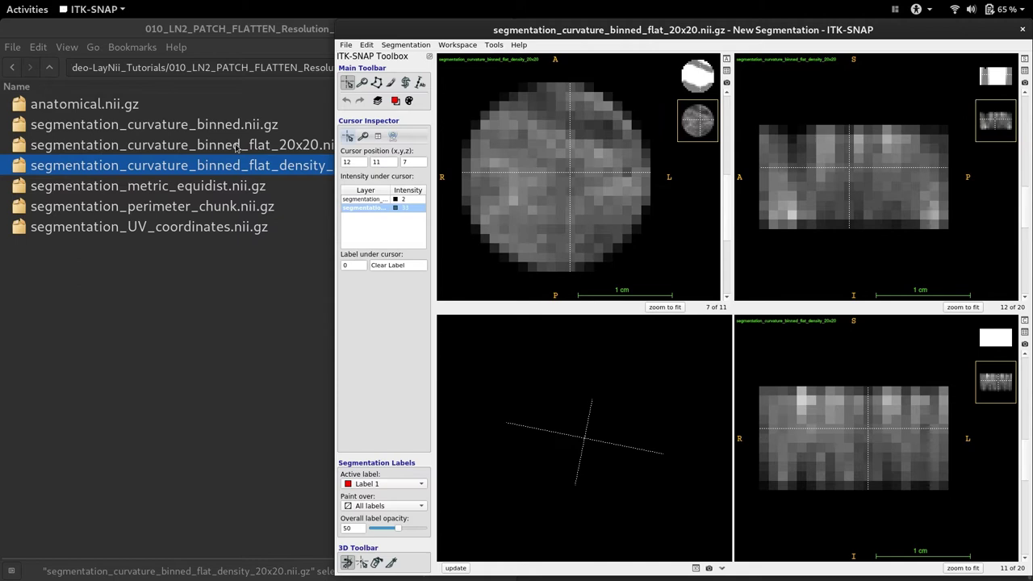
mouse_move(561, 174)
left_mouse_down()
mouse_move(516, 168)
mouse_move(563, 178)
left_mouse_up()
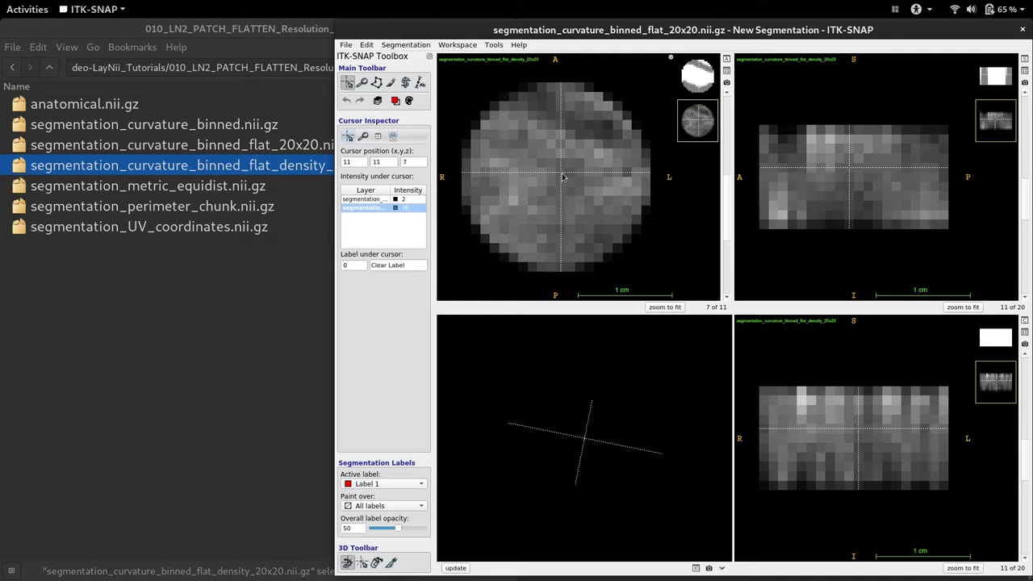
left_click_drag(542, 133, 576, 166)
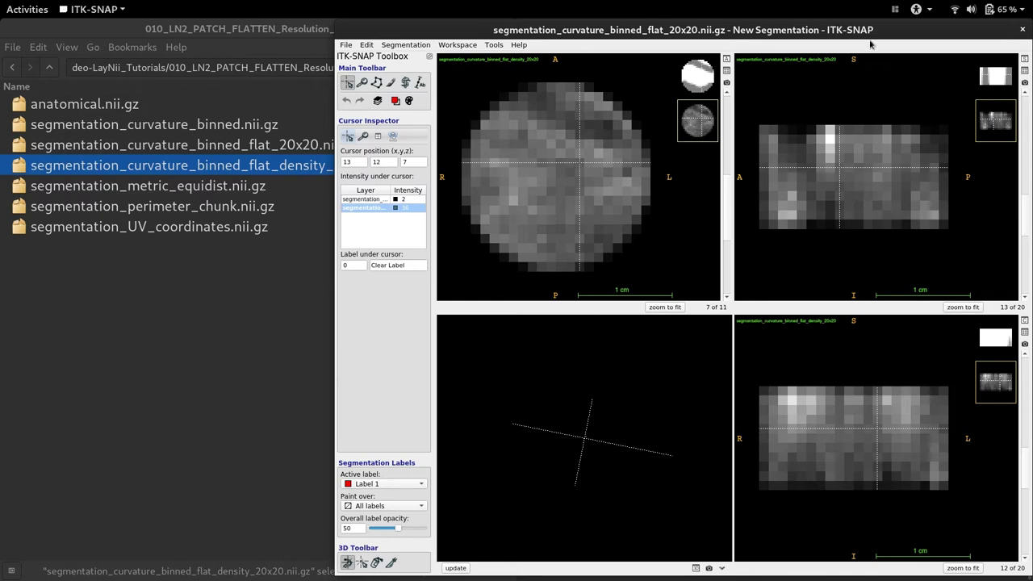
- Close ITK-SNAP and rerun the flattening with -bins_u 50 -bins_v 50
left_click(1023, 29)
key("Left")
key("Left")
key("Left")
key("Left")
key("Left")
key("Left")
key("Left")
key("Left")
key("Left")
key("Left")
key("Left")
key("Left")
key("Left")
key("Left")
key("Left")
key("Left")
key("Left")
key("Left")
key("Left")
key("Left")
key("Left")
key("Left")
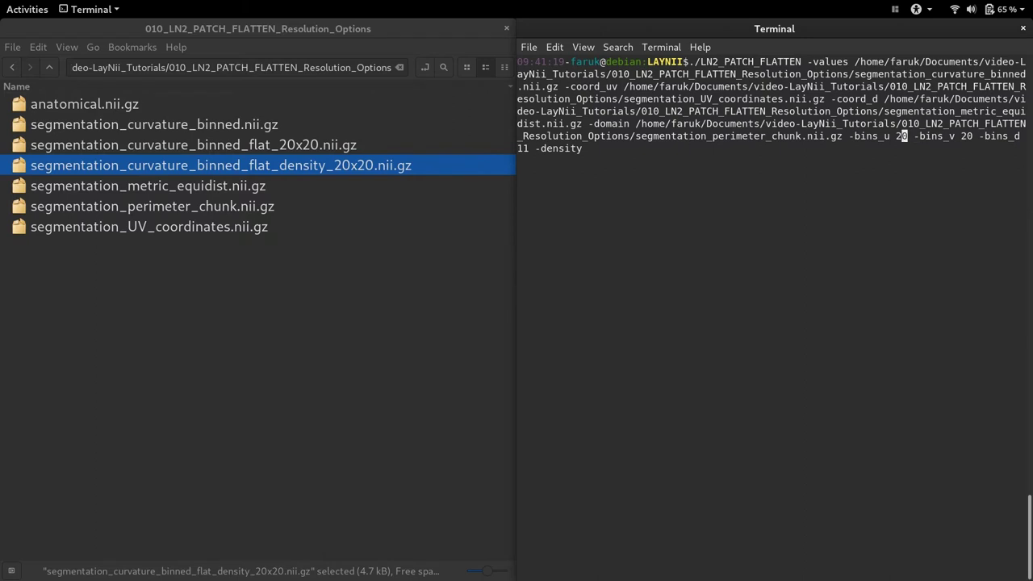
key("BackSpace")
type("5")
key("Right")
key("Right")
key("Right")
key("Right")
key("Right")
key("Right")
key("Right")
key("Right")
key("Right")
key("Right")
key("Right")
key("BackSpace")
type("5")
key("Right")
key("Right")
key("Right")
key("Right")
key("Right")
key("Right")
key("Right")
key("Right")
key("Right")
key("Right")
key("Right")
key("Right")
key("Right")
key("Right")
key("Right")
key("Right")
key("Right")
key("Right")
key("Right")
key("Left")
key("Left")
key("Left")
key("Left")
key("Left")
key("Left")
key("Left")
key("Left")
key("Right")
key("Right")
key("Right")
key("Right")
key("Right")
key("Right")
key("Right")
key("Right")
key("Right")
key("Return")
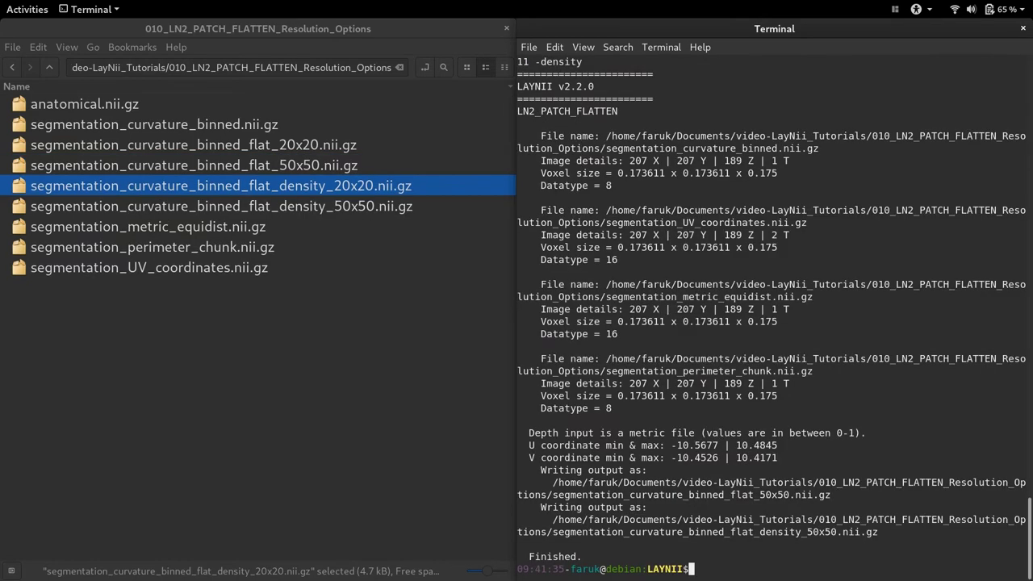
- Launch itksnap again and shift its window to the right
type("itksnap")
key("Return")
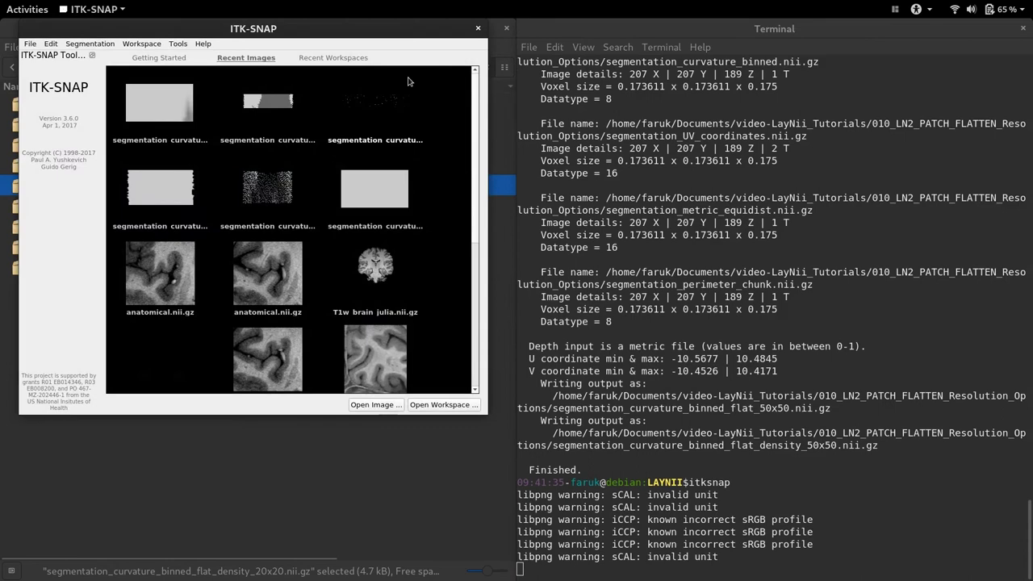
left_click_drag(393, 33, 405, 33)
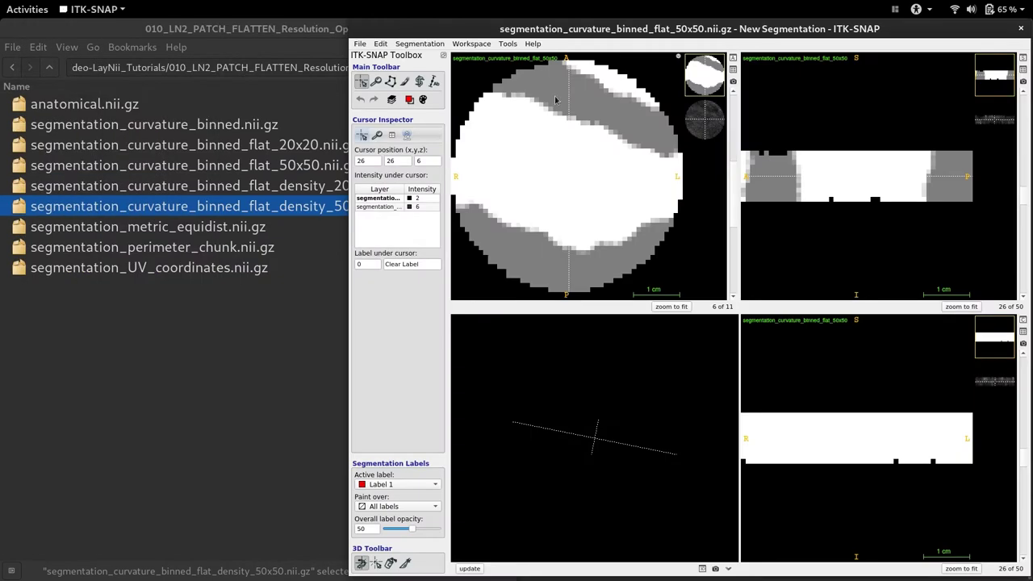
- Display the 50x50 density layer as the main image and inspect its values at several patch points
left_click_drag(554, 96, 587, 126)
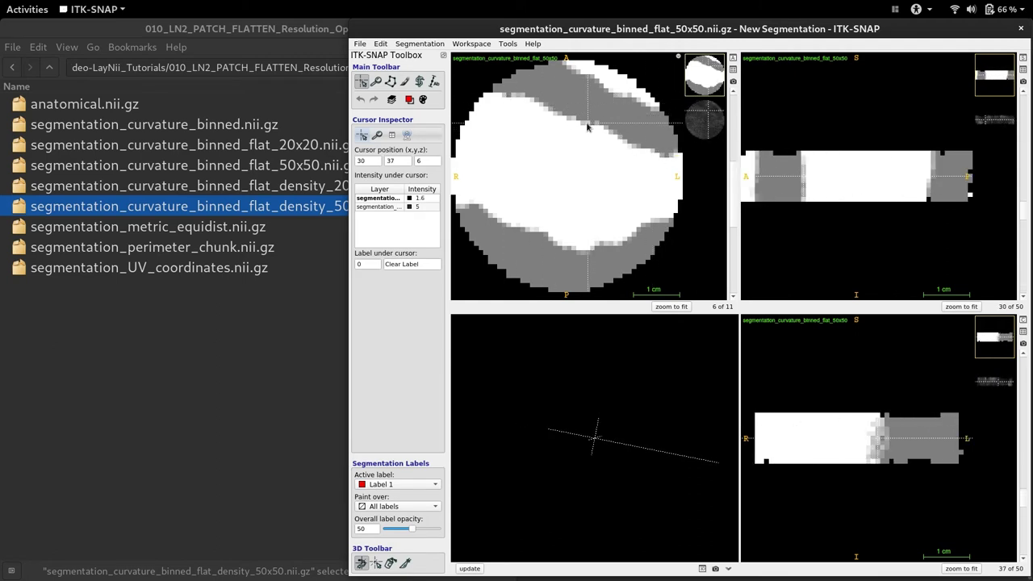
left_click(707, 126)
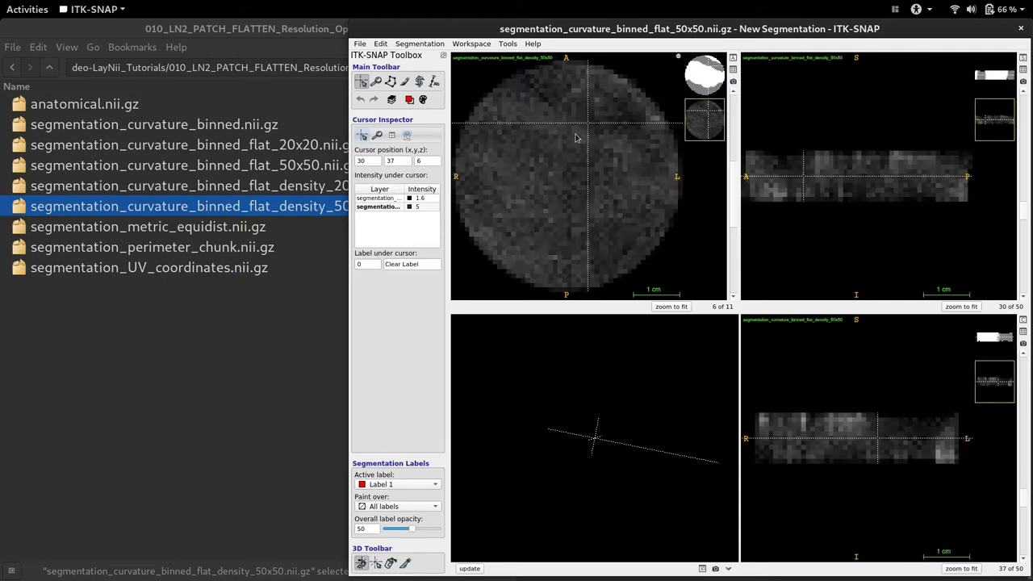
left_click_drag(573, 134, 532, 177)
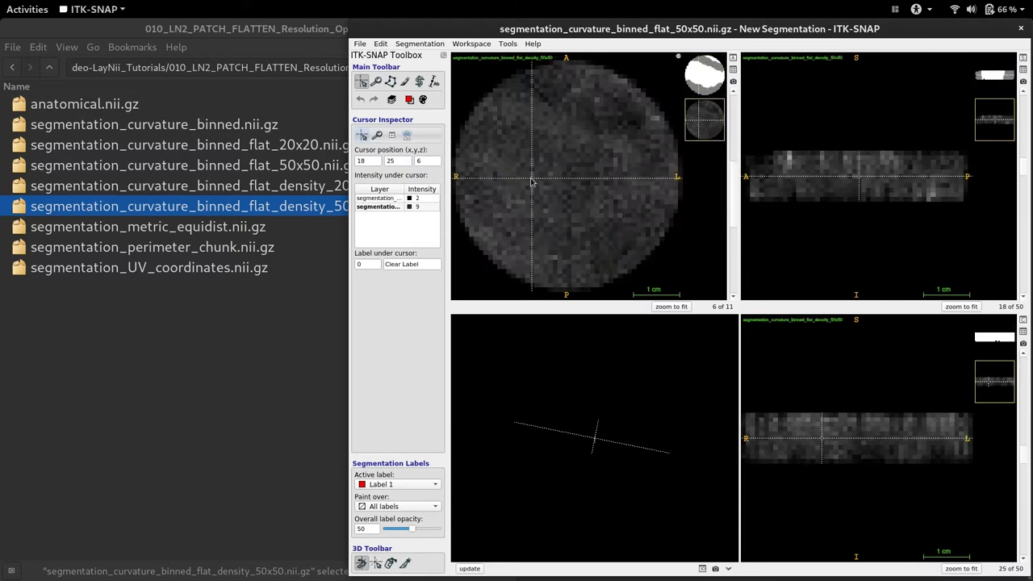
left_click(424, 208)
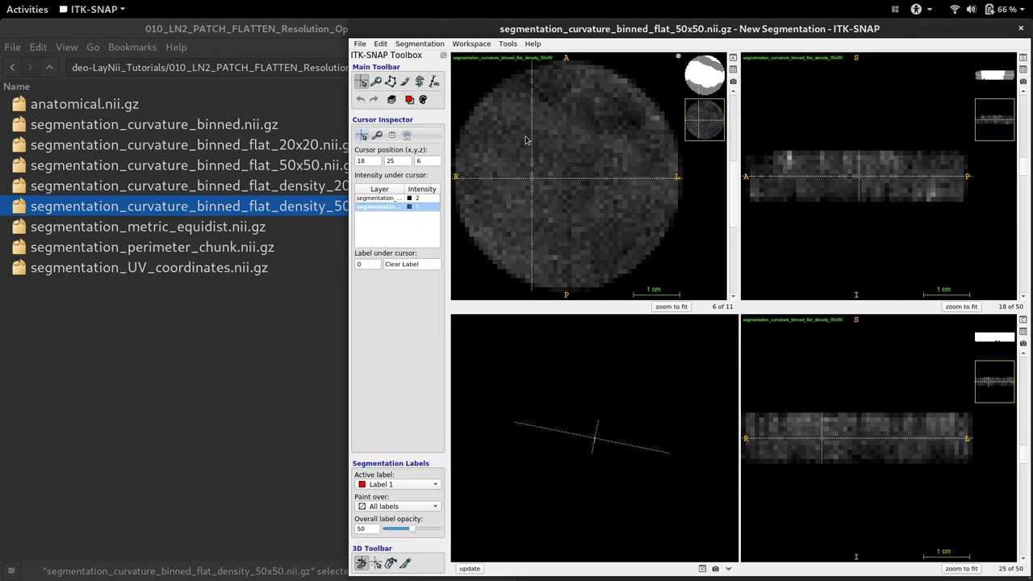
left_click_drag(527, 140, 542, 161)
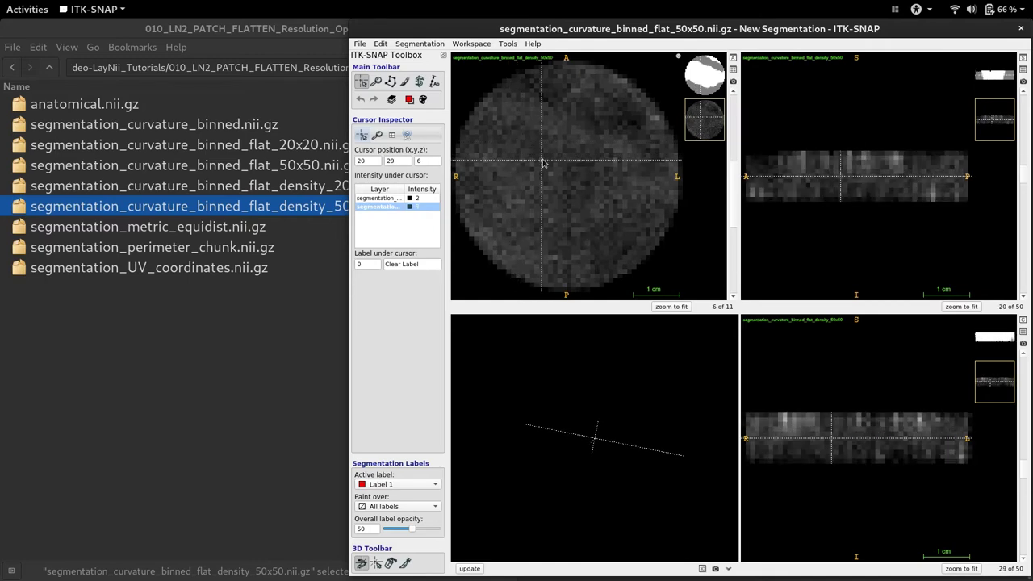
- Compare the curvature and density layers at different depth slices of the 50x50 patch
mouse_move(841, 180)
left_mouse_down()
mouse_move(845, 158)
mouse_move(847, 197)
left_mouse_up()
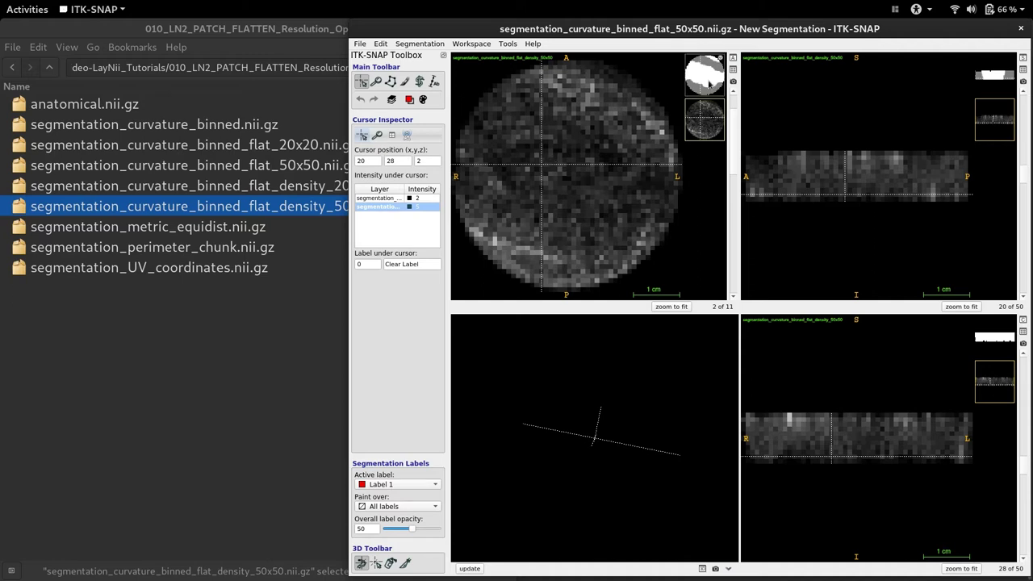
left_click(709, 83)
left_click(704, 110)
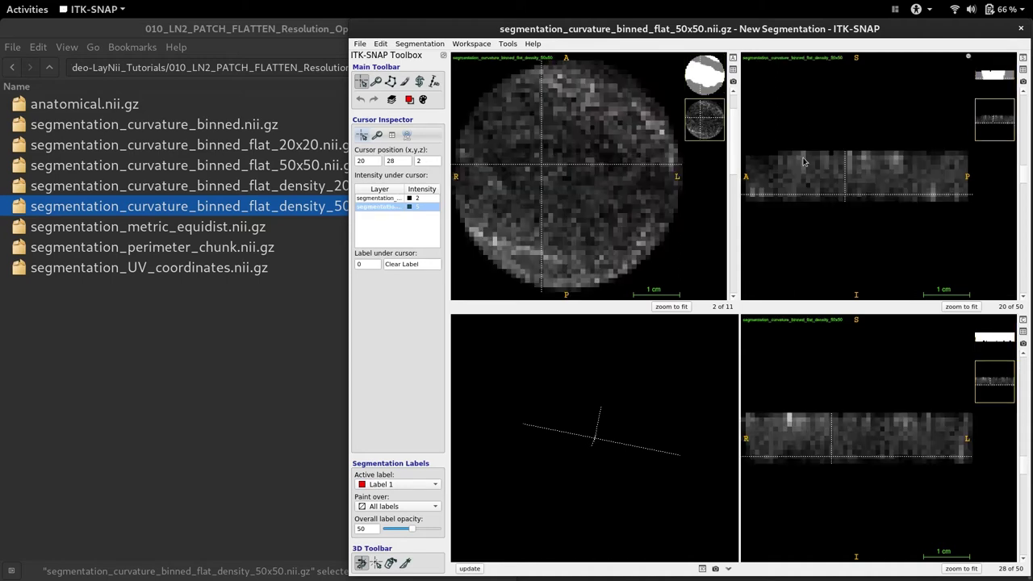
left_click(853, 176)
left_click(556, 156)
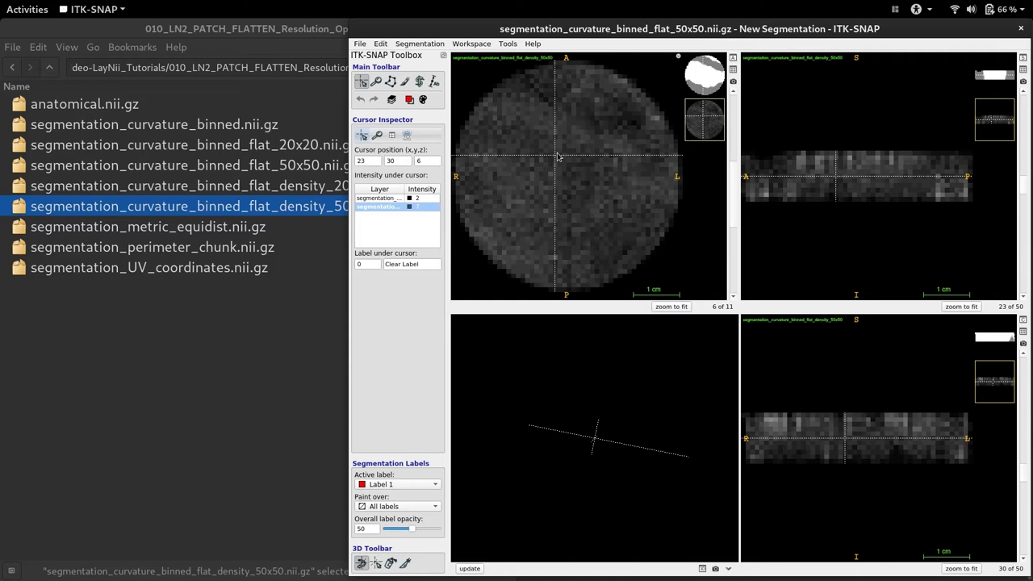
- Close ITK-SNAP and change the command to -bins_u 500 -bins_v 500 -bins_d 101
left_click(1021, 28)
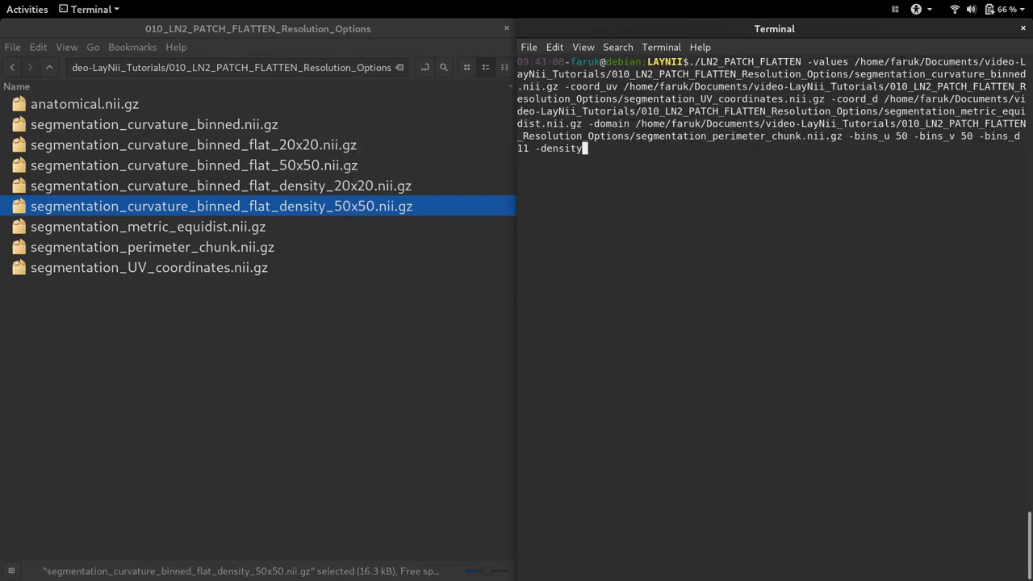
key("Left")
key("Left")
key("Left")
key("Left")
key("Left")
key("Left")
key("Left")
key("Left")
key("Left")
key("Left")
key("Left")
key("Left")
key("Left")
key("Left")
key("Left")
key("Left")
key("Left")
key("Left")
key("Left")
key("Left")
type("0")
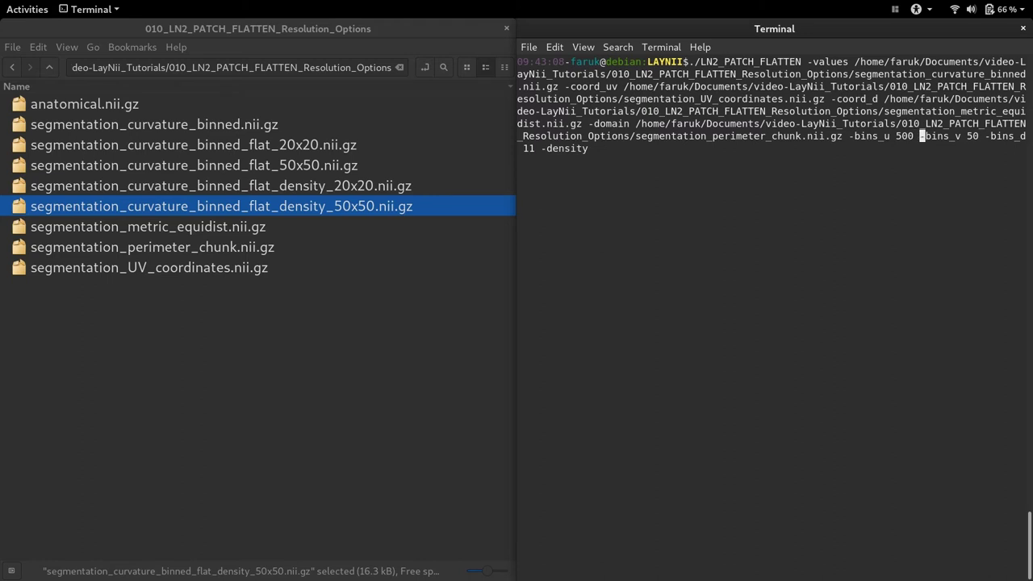
type("0")
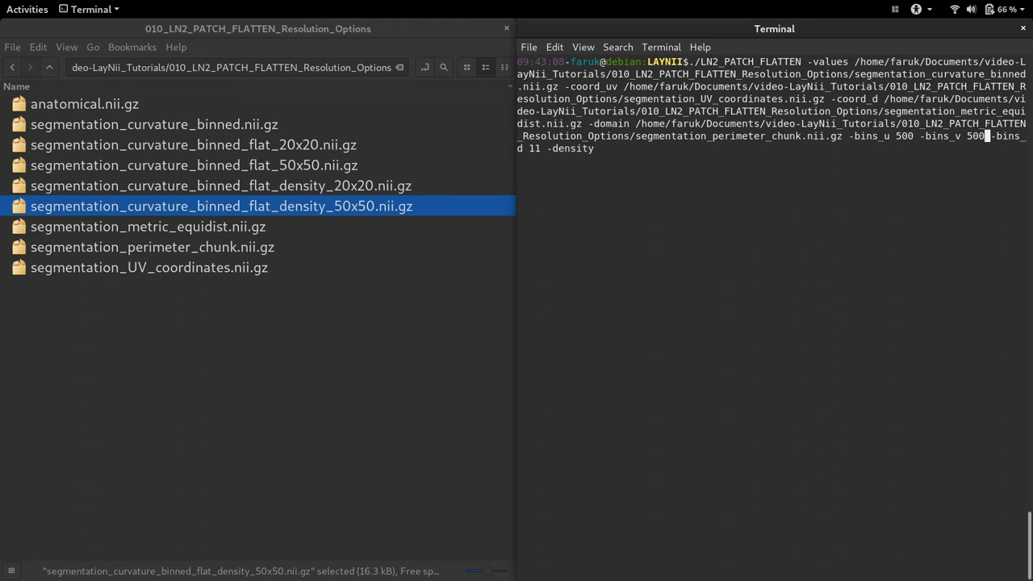
key("Right")
key("Right")
key("Right")
key("Right")
key("Right")
key("Right")
key("Right")
key("Right")
key("Right")
key("Right")
type("0")
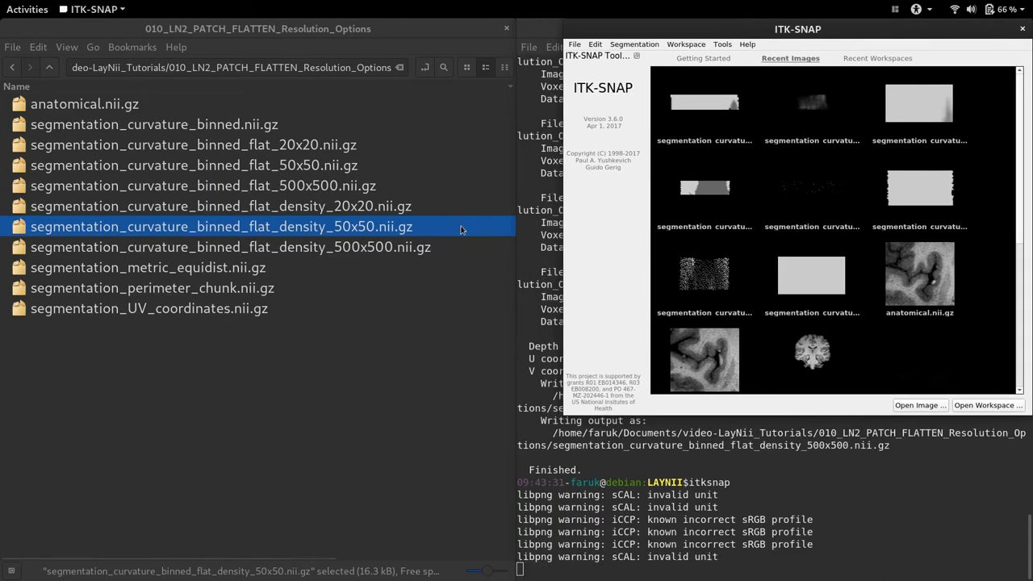
- Open segmentation_curvature_binned_flat_500x500.nii.gz and move the crosshair over its sparse points
left_click(326, 206)
left_click(292, 186)
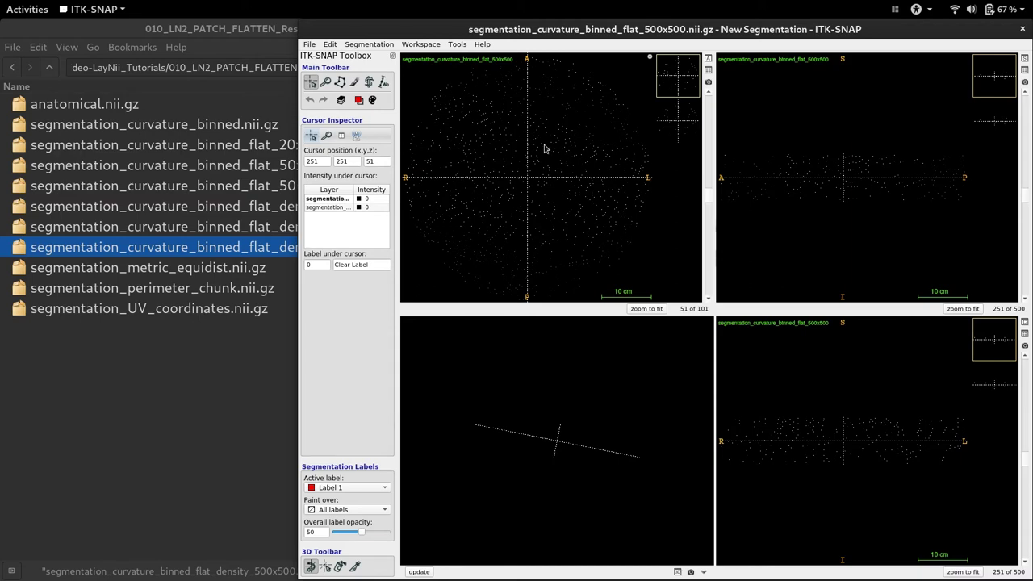
mouse_move(529, 161)
left_mouse_down()
mouse_move(498, 135)
mouse_move(492, 173)
mouse_move(522, 188)
mouse_move(553, 161)
mouse_move(535, 147)
left_mouse_up()
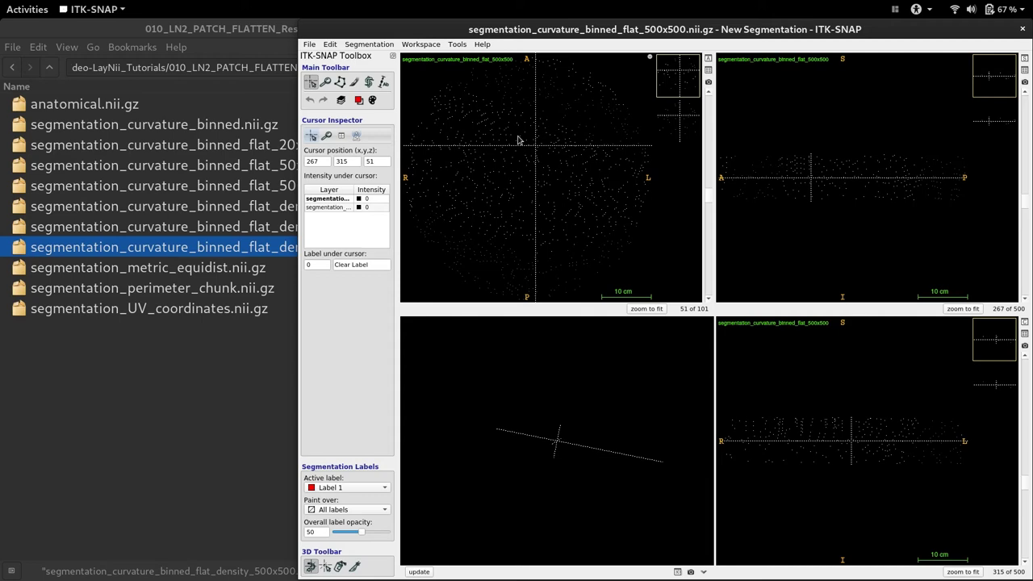
- Zoom into the 500x500 slice views and place the crosshair on a single bin point
scroll(519, 140, "up", 5)
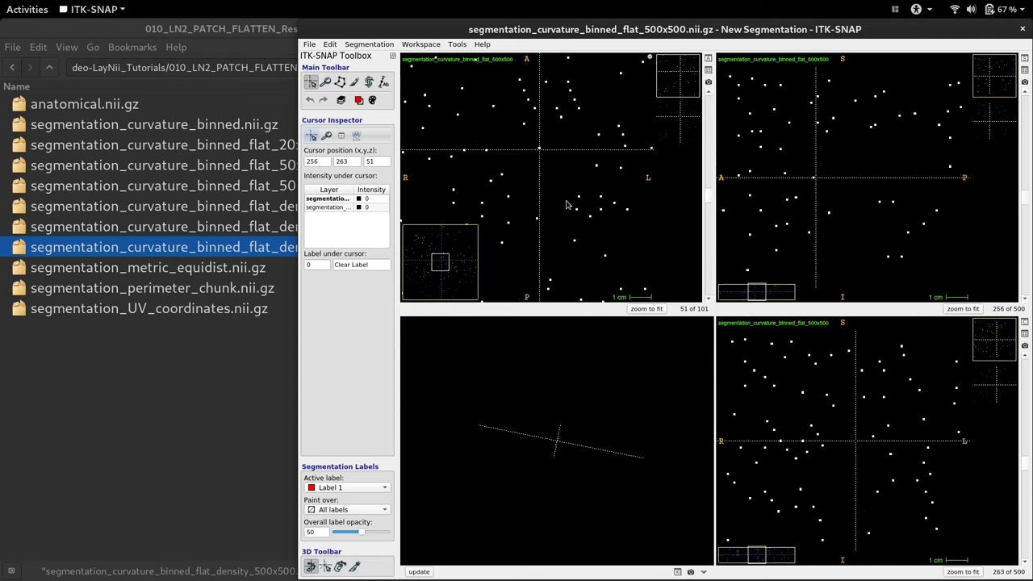
scroll(567, 202, "up", 2)
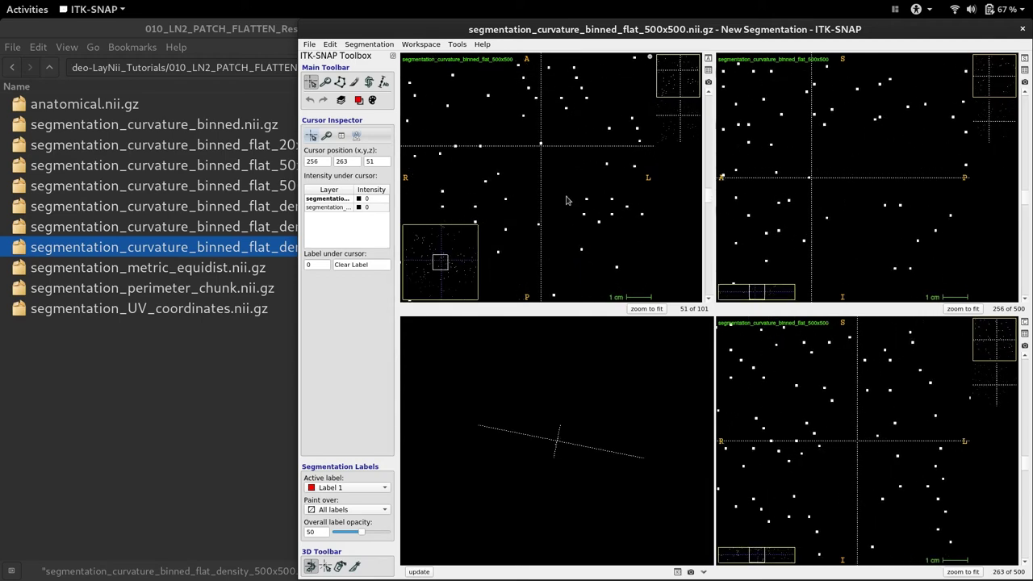
left_click(543, 136)
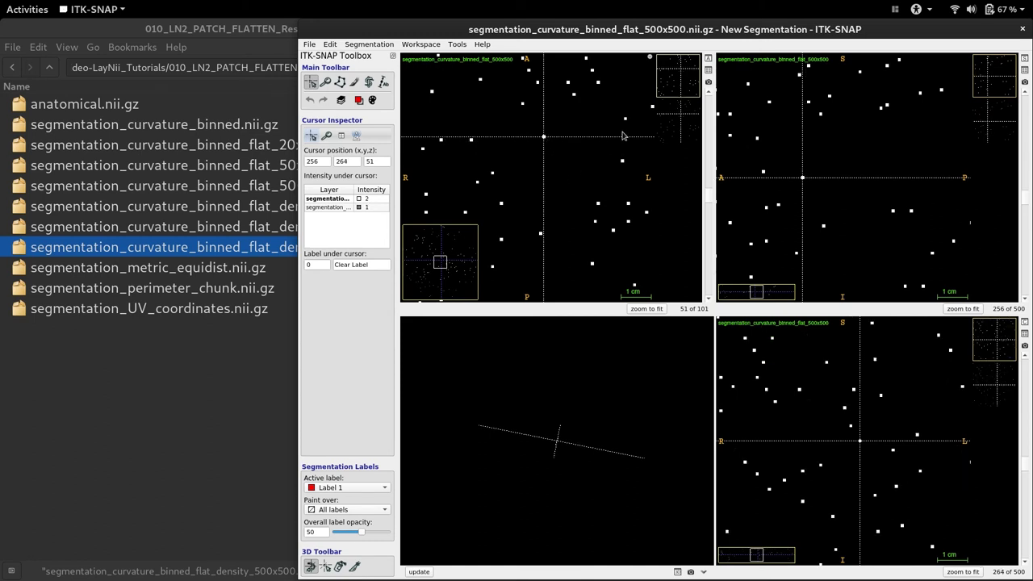
- Show the 500x500 density layer and probe several isolated bins in the axial slice
left_click(676, 119)
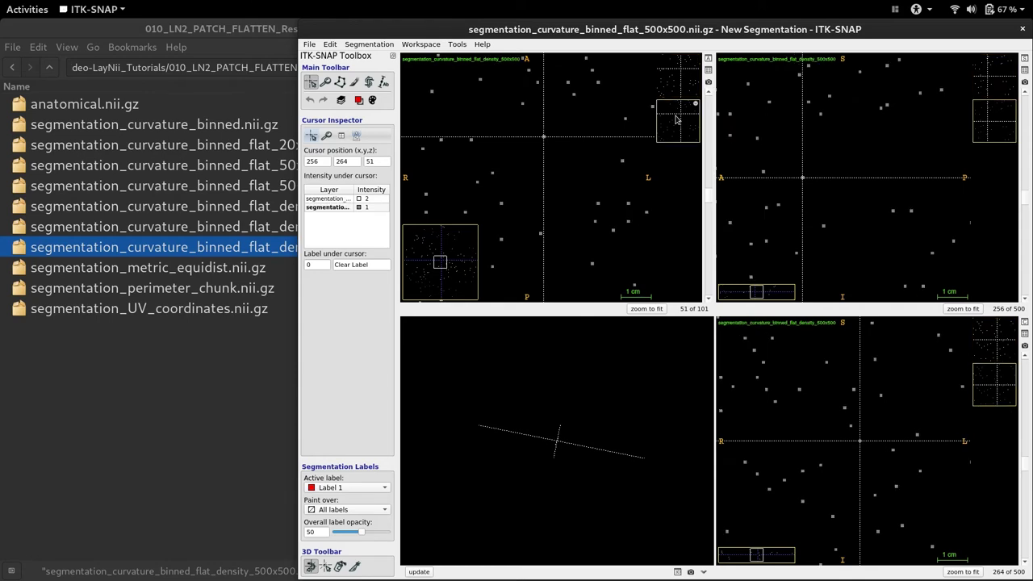
left_click_drag(623, 136, 592, 136)
scroll(611, 172, "up", 6)
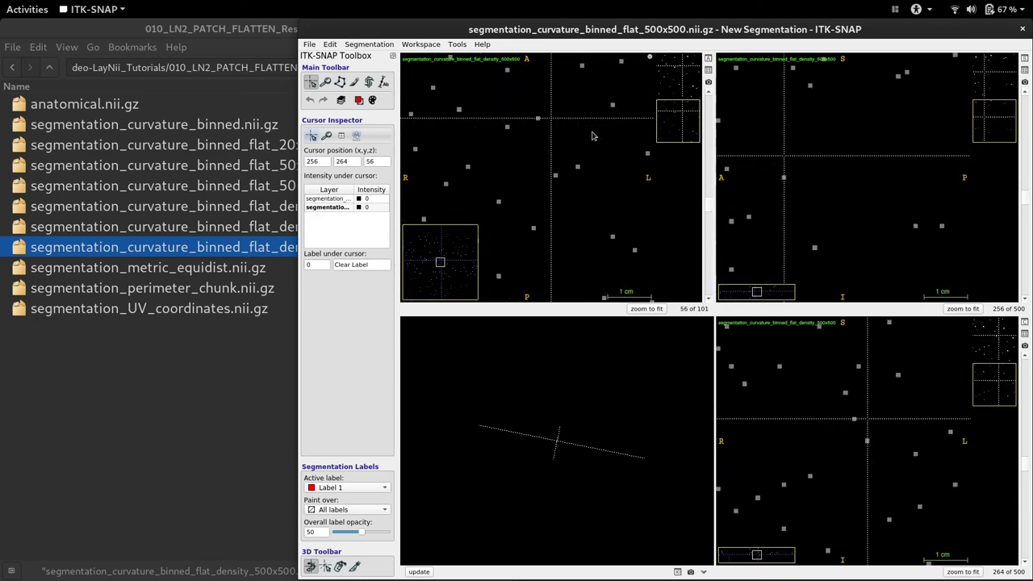
left_click(563, 174)
left_click(557, 176)
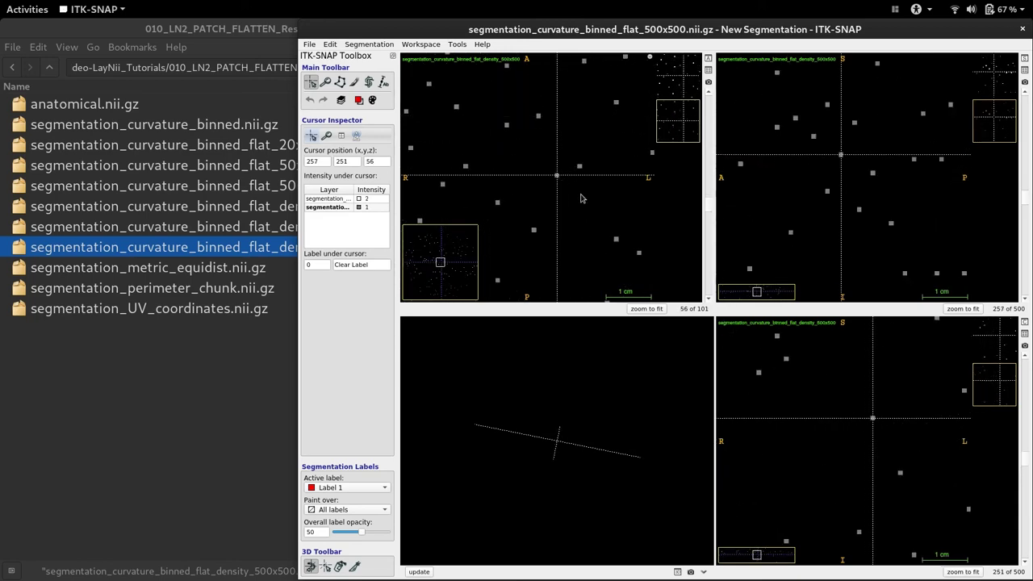
left_click_drag(570, 202, 586, 214)
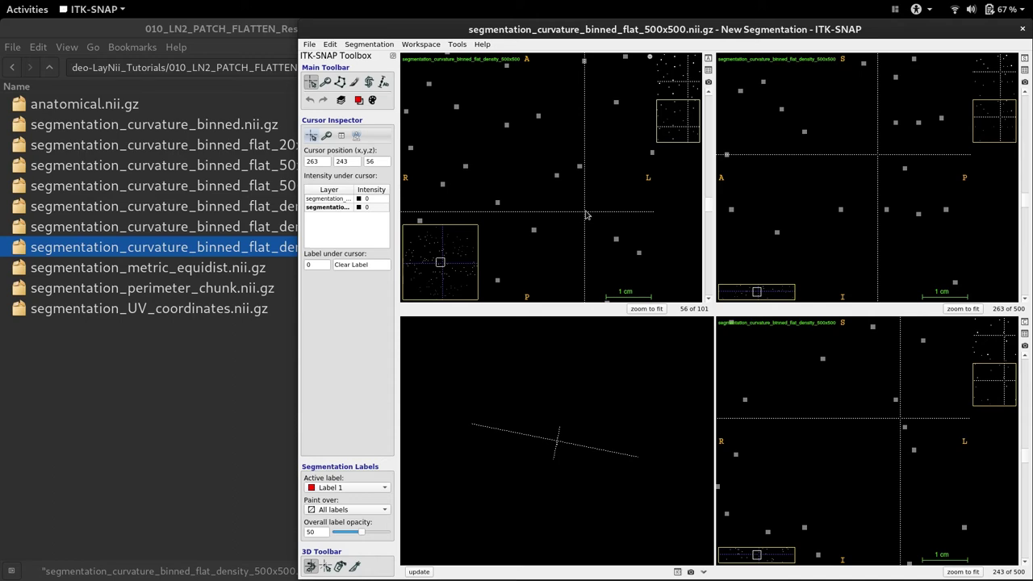
- On axial slice 59, zoom into the bin at 251, 256, 59, then zoom back out
scroll(599, 167, "down", 5)
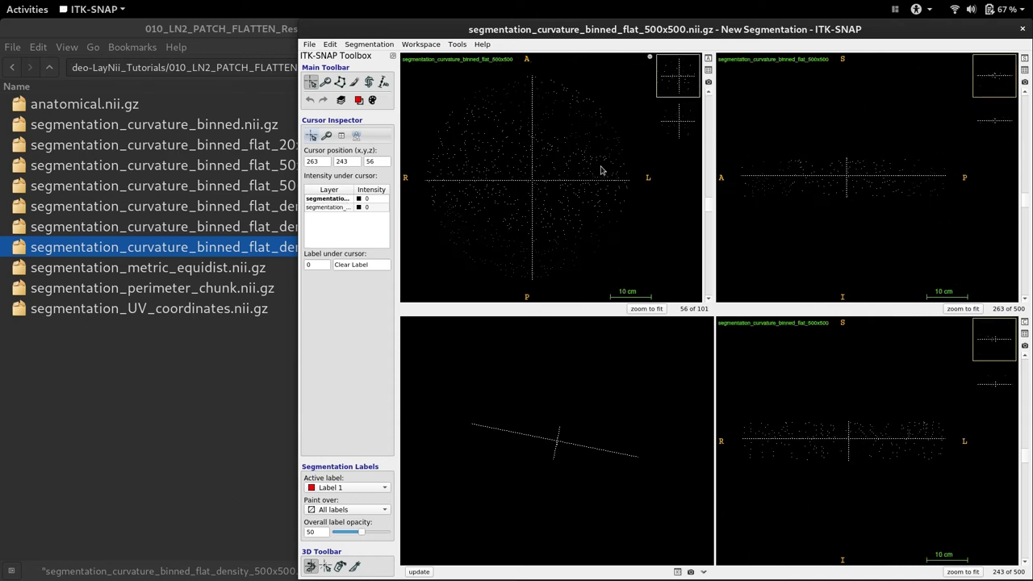
scroll(599, 167, "up", 3)
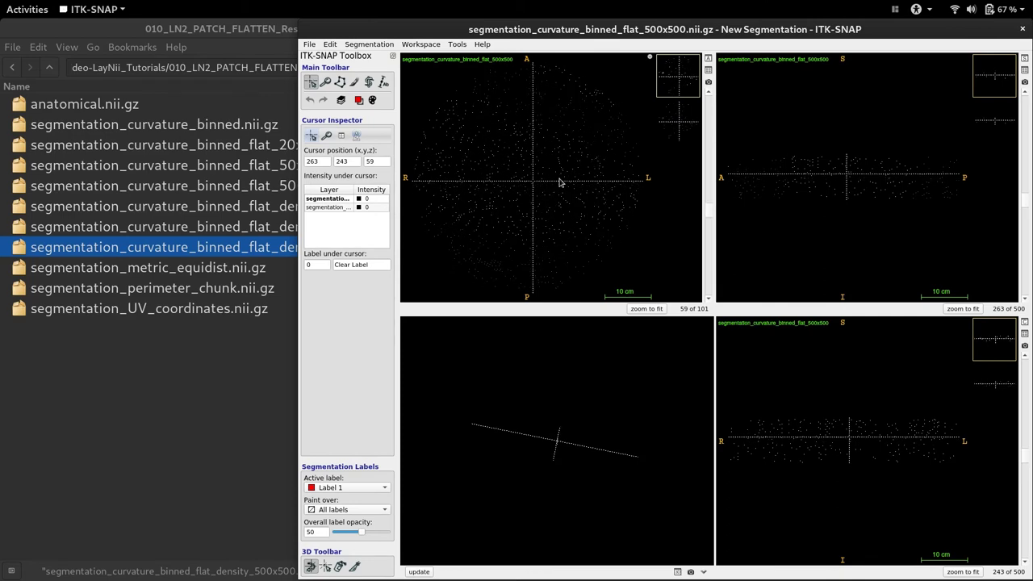
scroll(555, 169, "up", 5)
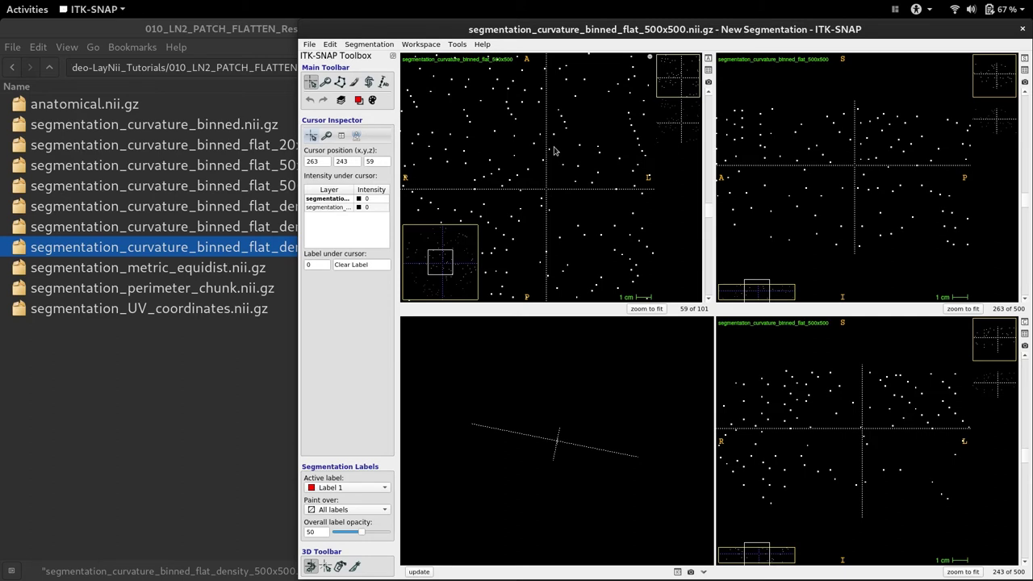
scroll(553, 134, "up", 3)
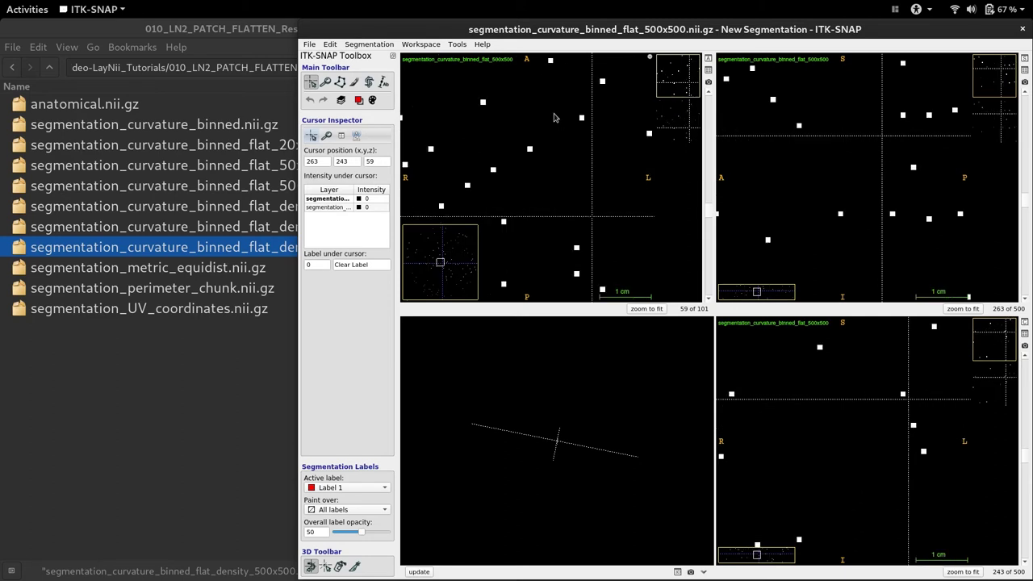
left_click_drag(529, 105, 529, 150)
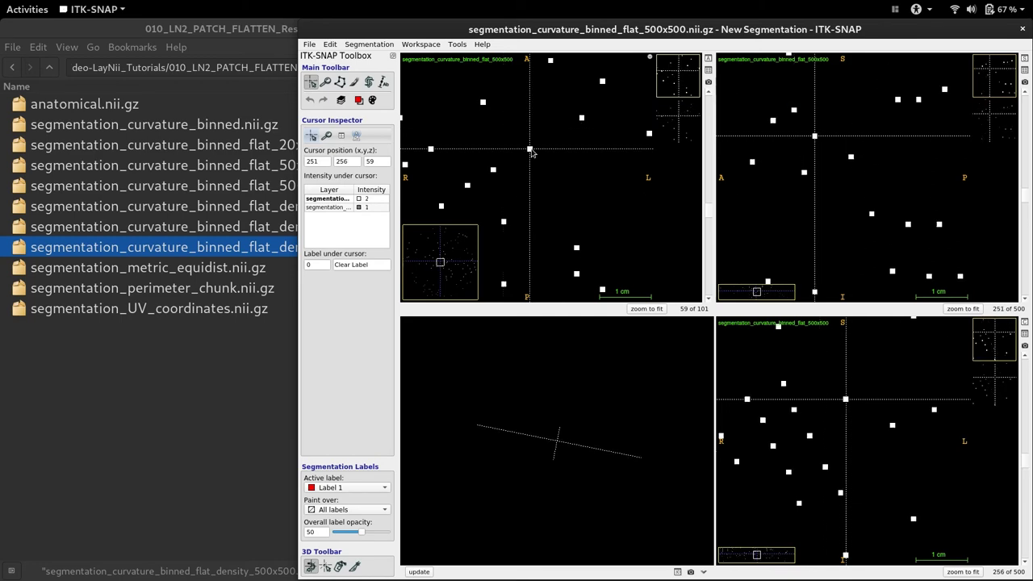
key("minus")
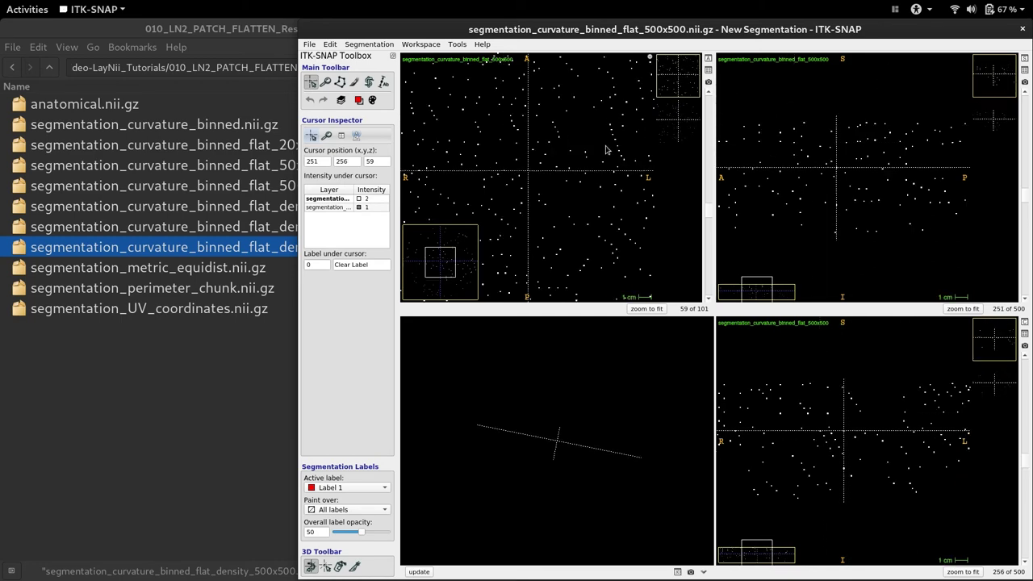
key("minus")
key("minus")
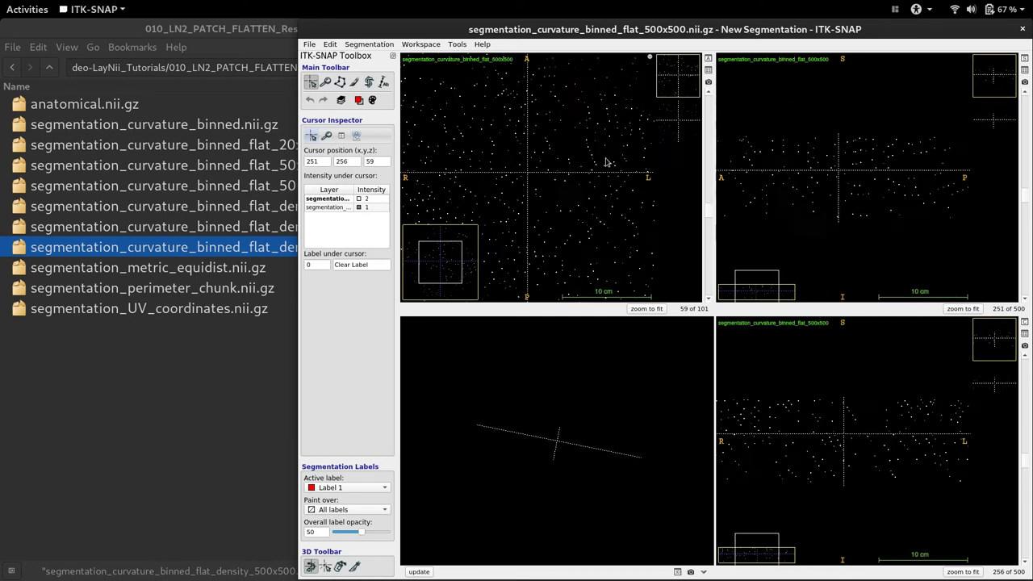
- Close ITK-SNAP, rerun LN2_PATCH_FLATTEN with -voronoi for the 500x500 Voronoi files, and relaunch itksnap
left_click(1023, 30)
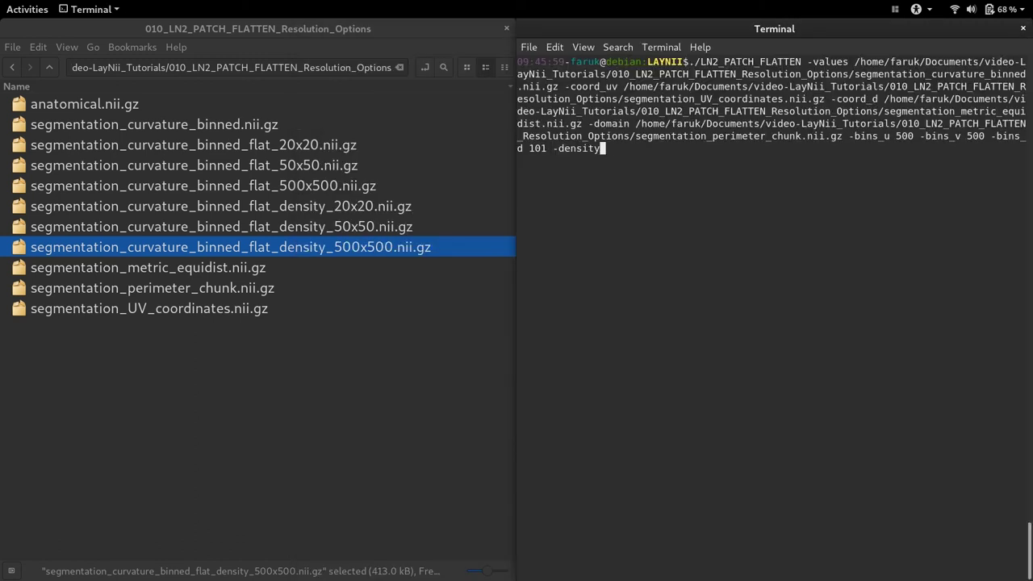
type("-voronoi")
key("Return")
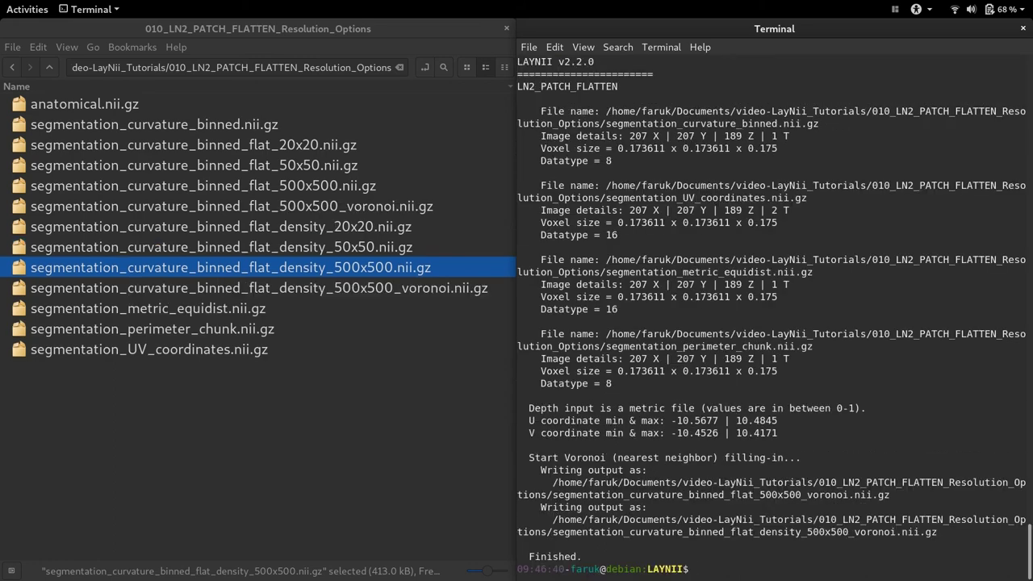
type("itksnap")
key("Return")
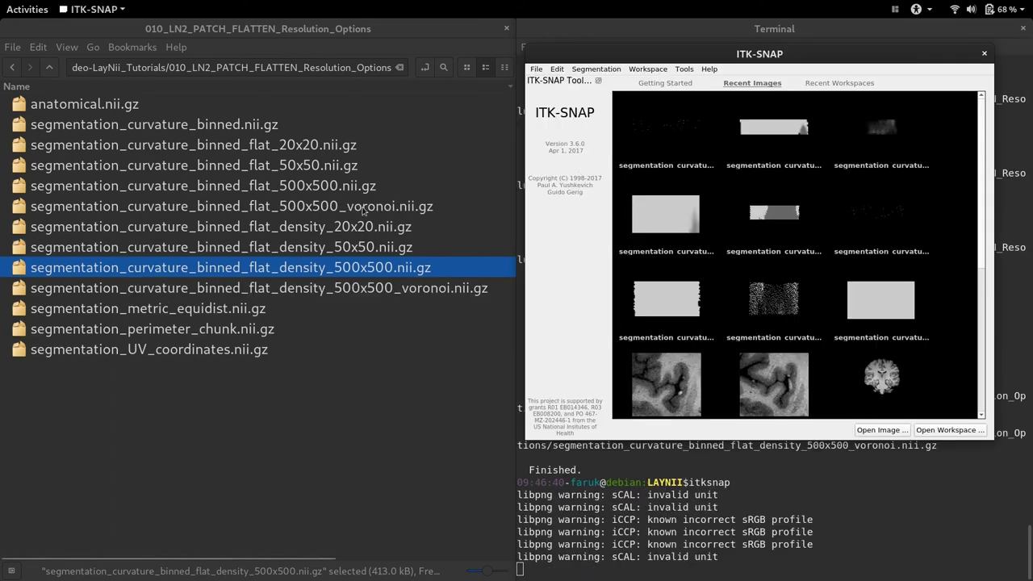
- Load segmentation_curvature_binned_flat_500x500_voronoi.nii.gz into ITK-SNAP and enlarge the window
left_click(363, 210)
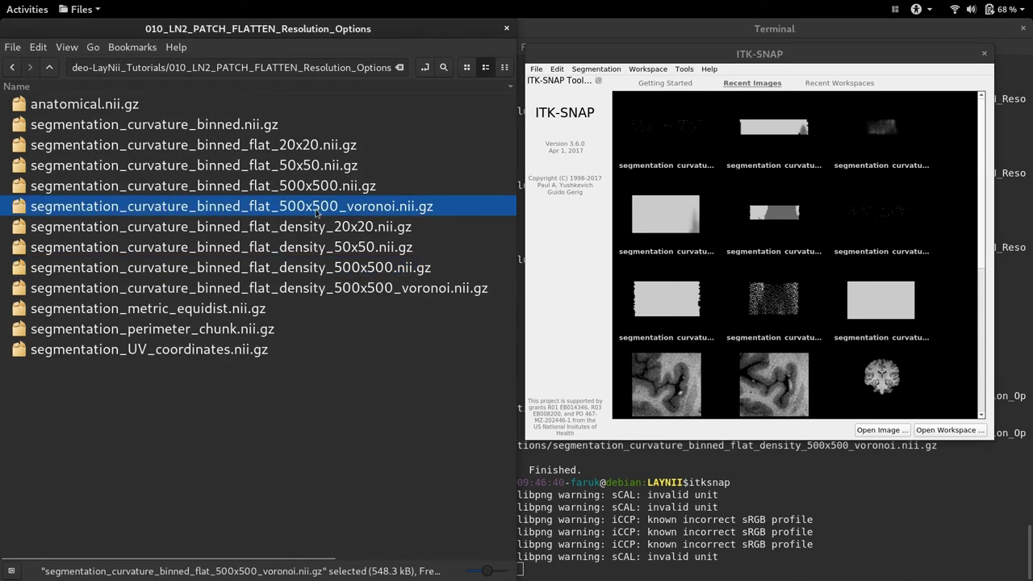
left_click_drag(318, 213, 692, 176)
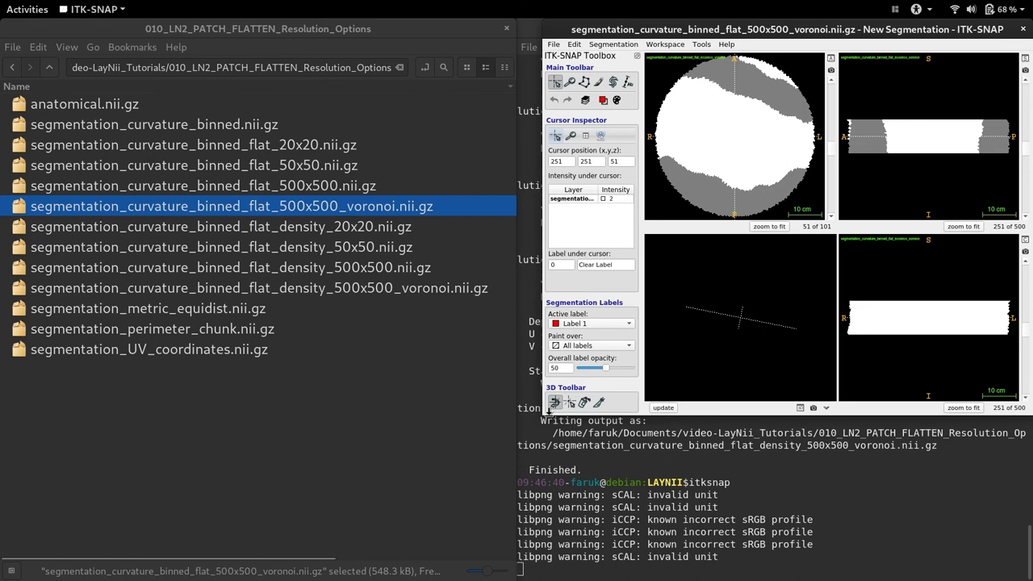
left_click_drag(542, 416, 355, 579)
left_click_drag(613, 166, 595, 125)
- Load the sparse 500x500 flattened file into ITK-SNAP as an additional image
left_click(323, 188)
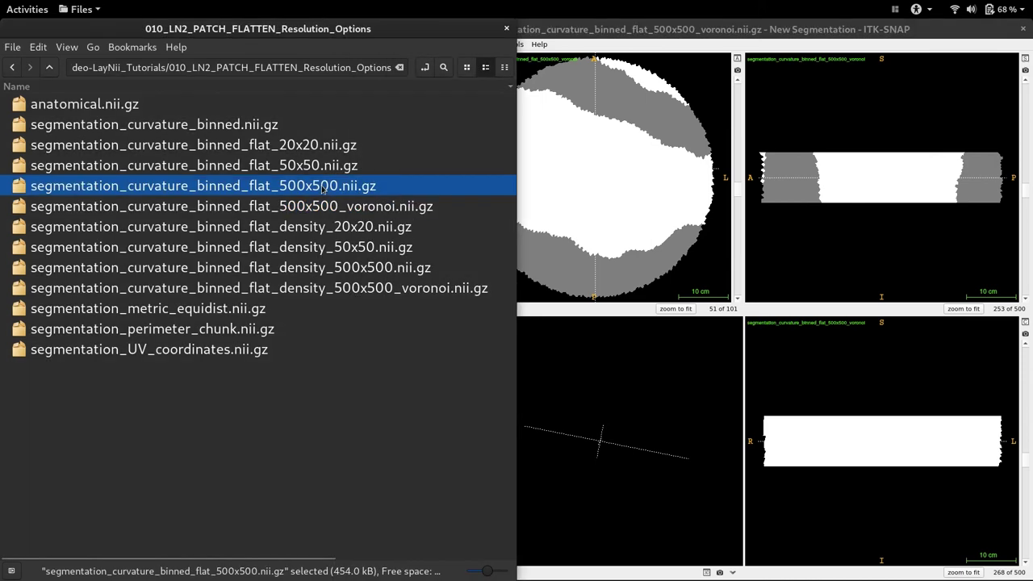
left_click_drag(323, 188, 634, 198)
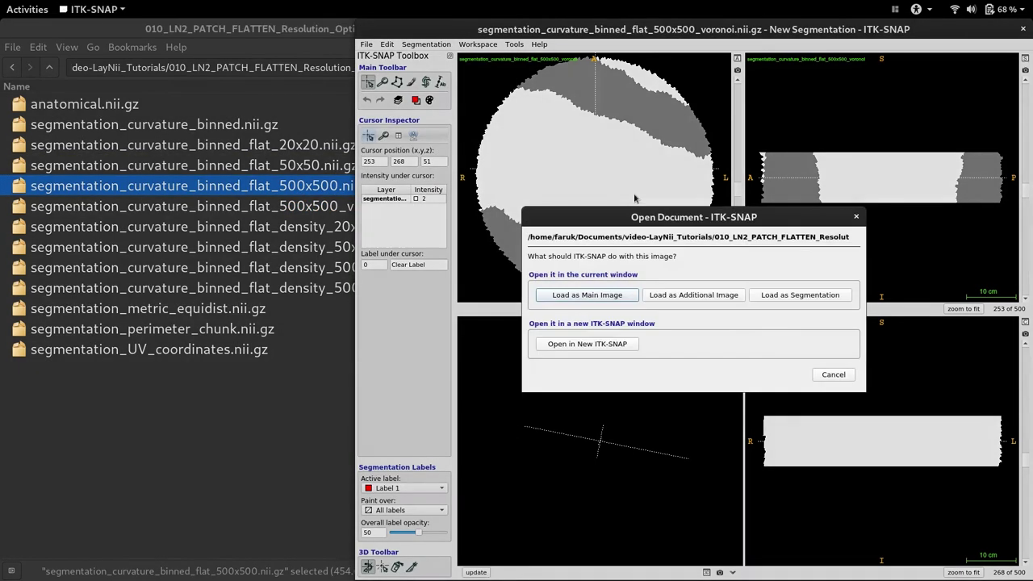
left_click(694, 295)
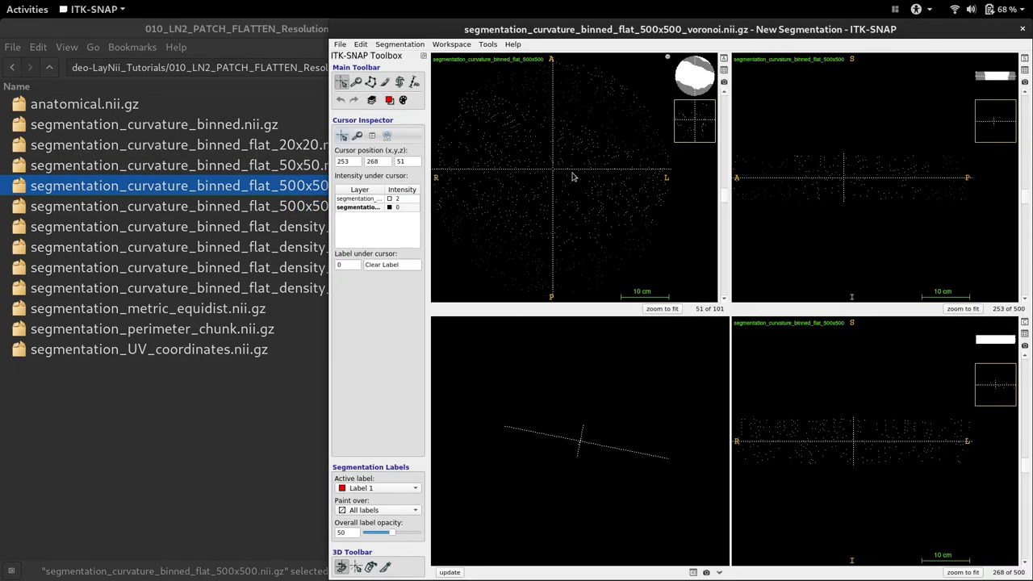
- Switch back to the Voronoi-filled image and inspect bin 249, 258, 52 at depth slice 52
mouse_move(571, 176)
left_mouse_down()
mouse_move(563, 134)
mouse_move(544, 201)
mouse_move(552, 179)
left_mouse_up()
left_click(688, 85)
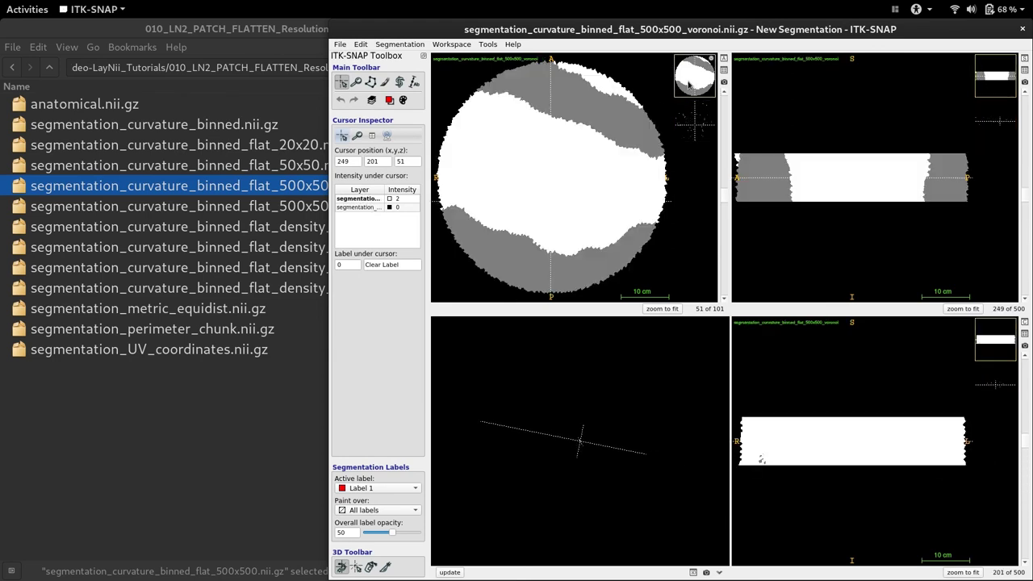
scroll(585, 203, "up", 1)
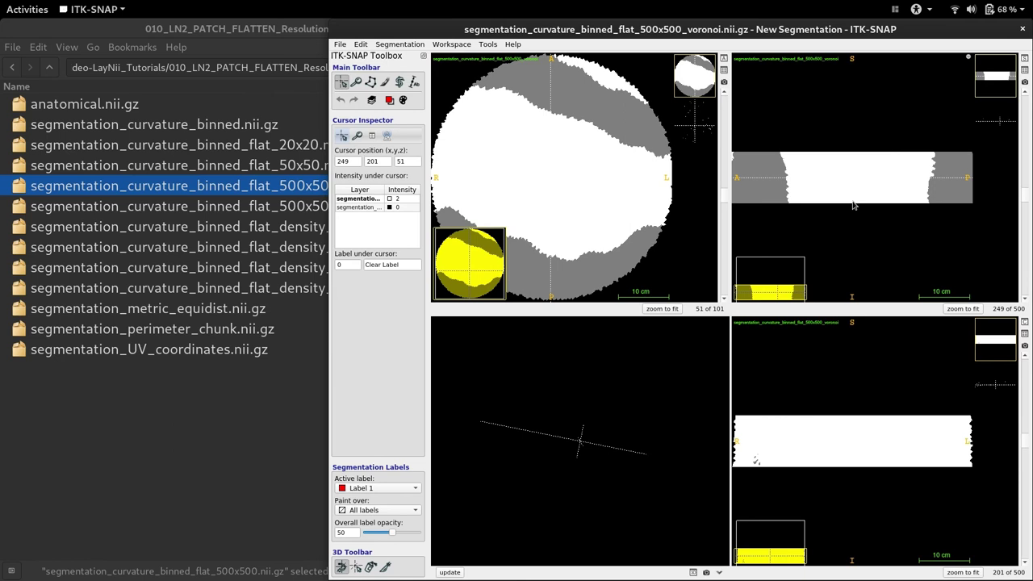
left_click_drag(854, 205, 848, 180)
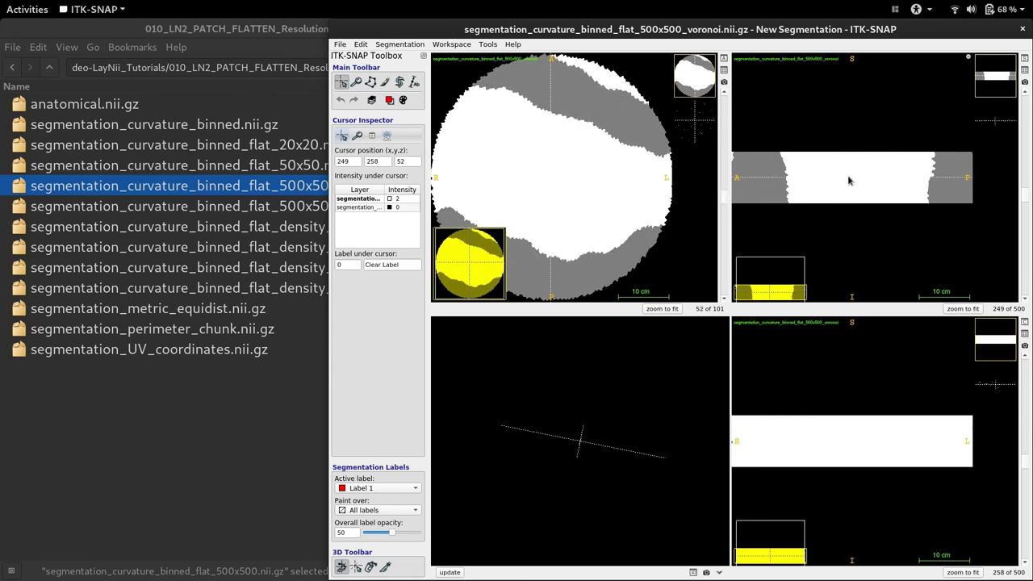
scroll(617, 169, "down", 1)
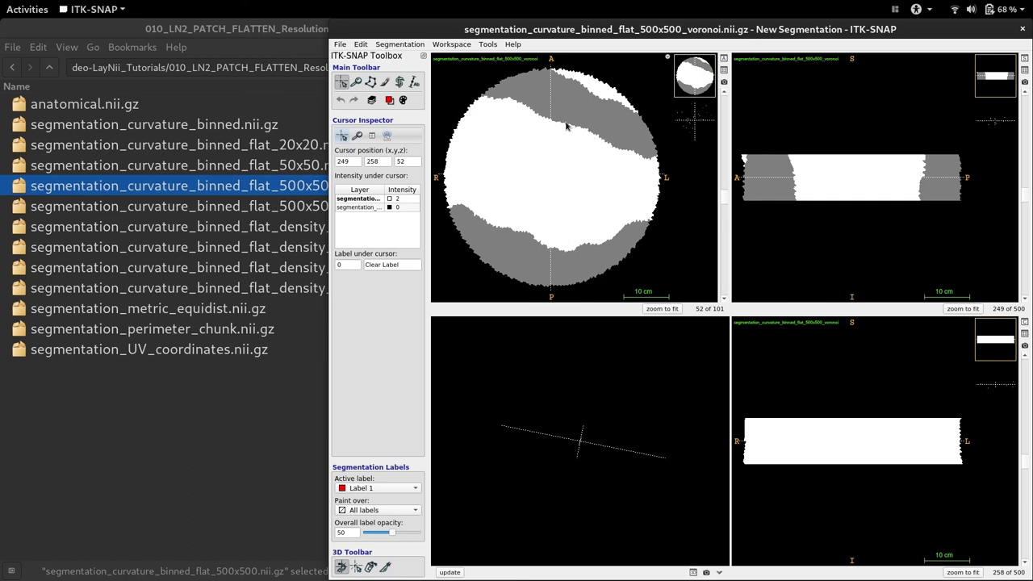
- Bring the sparse 500x500 layer forward and check scattered points in the axial slice
left_click(282, 146)
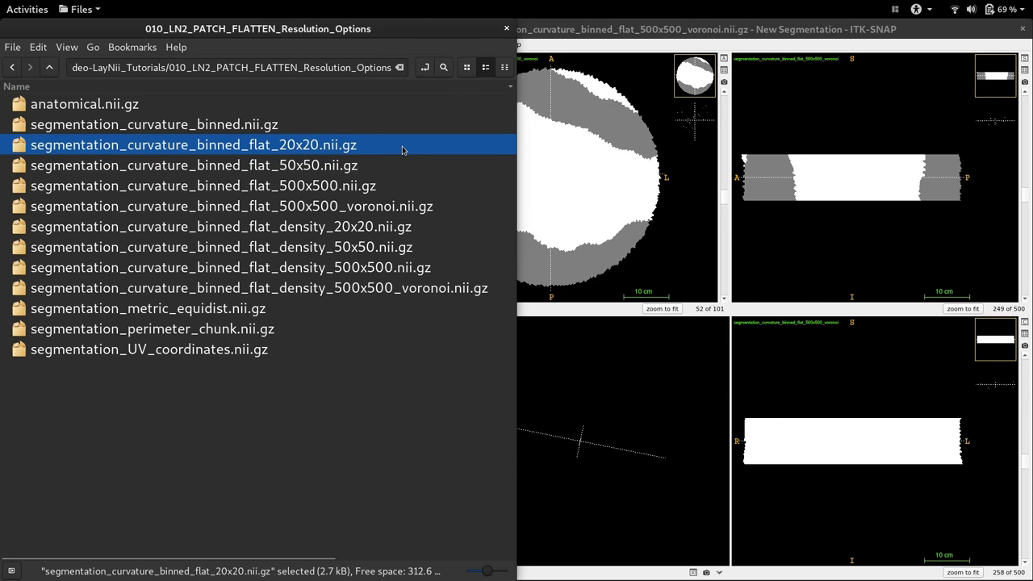
left_click(593, 151)
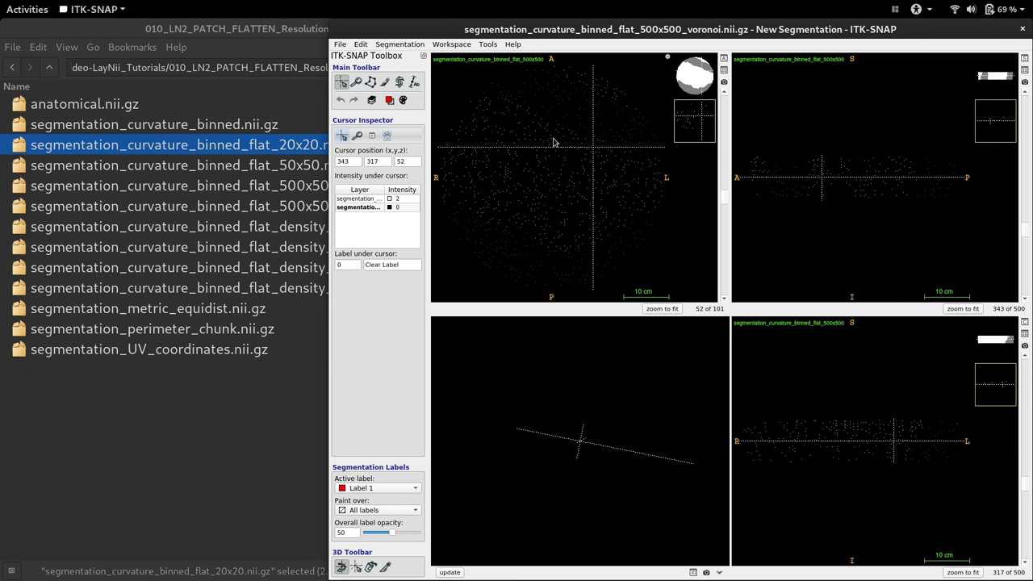
left_click(527, 153)
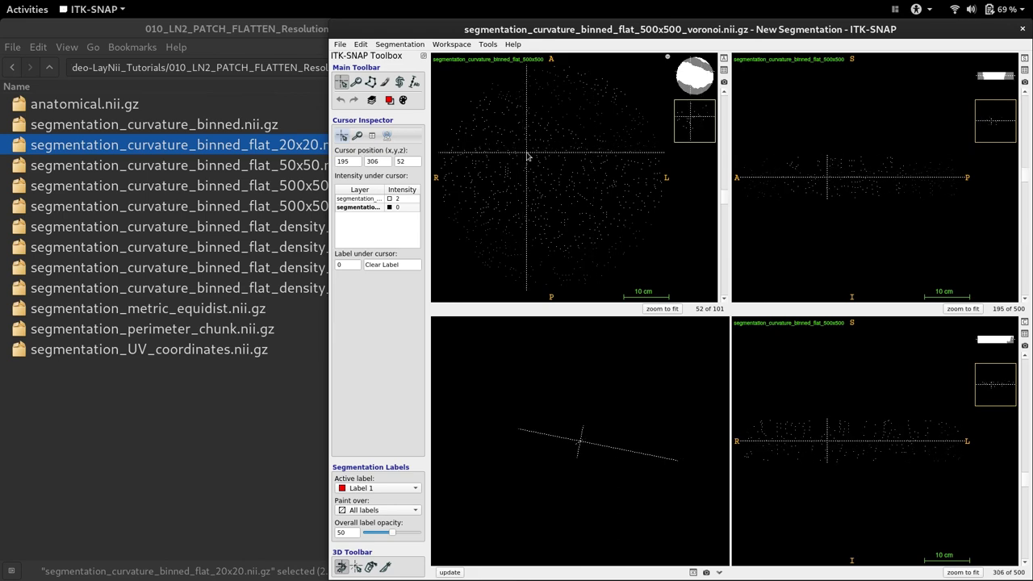